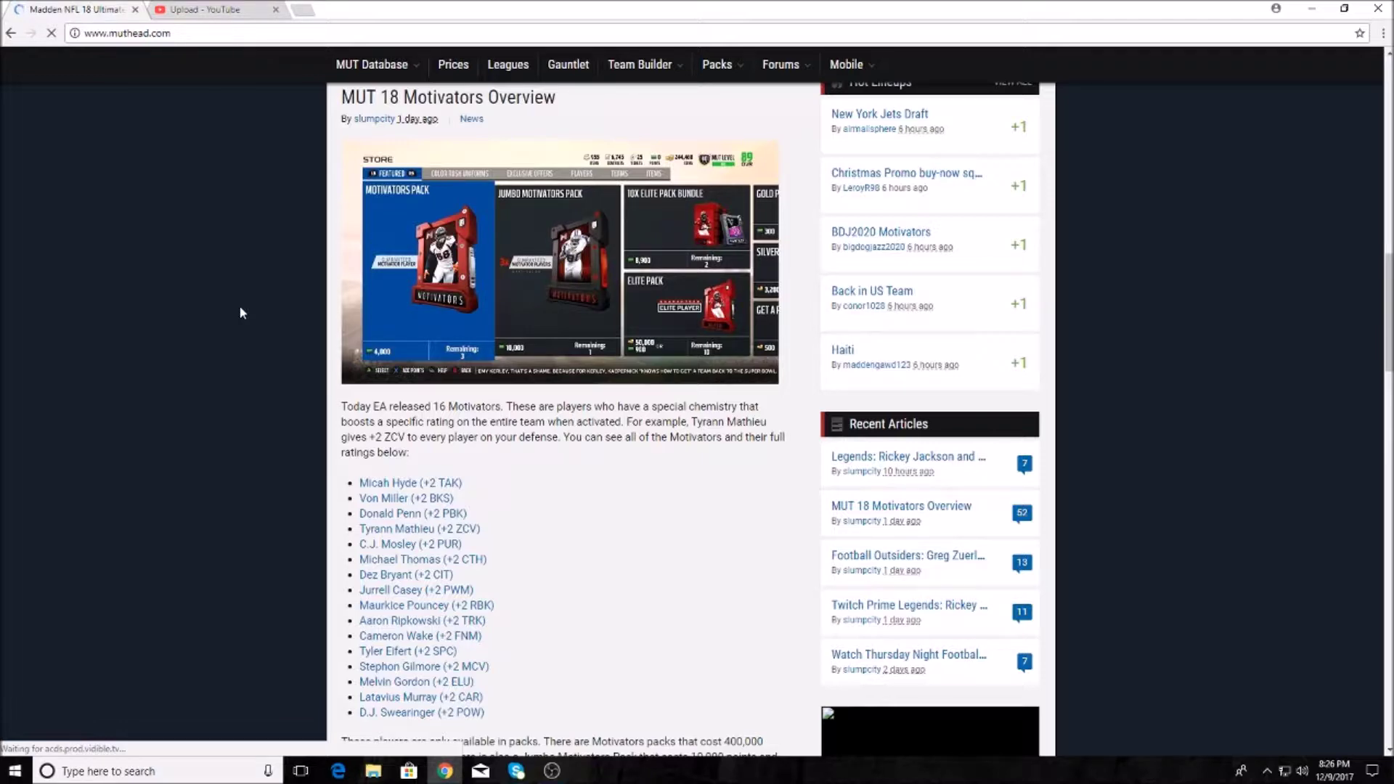
scroll(248, 310, "down", 1)
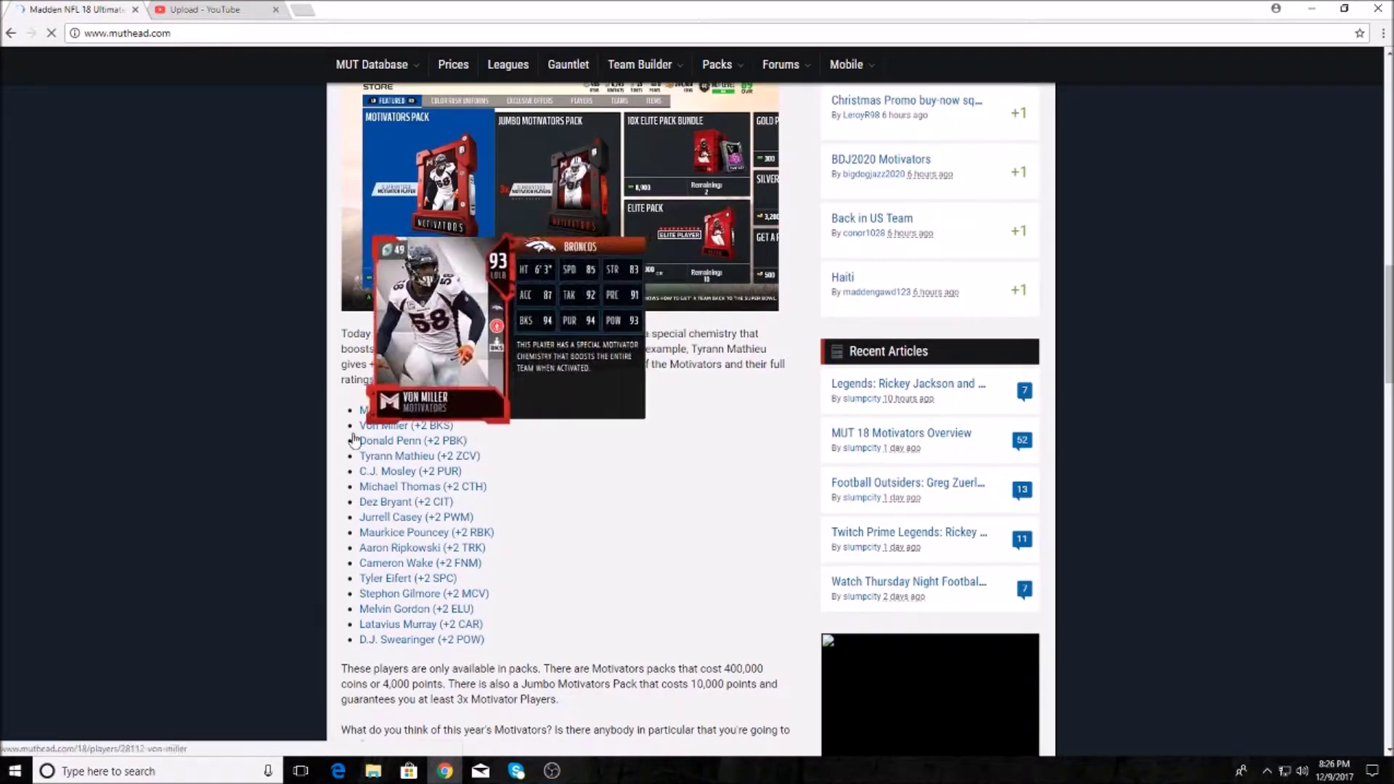
scroll(172, 404, "down", 1)
scroll(172, 402, "down", 1)
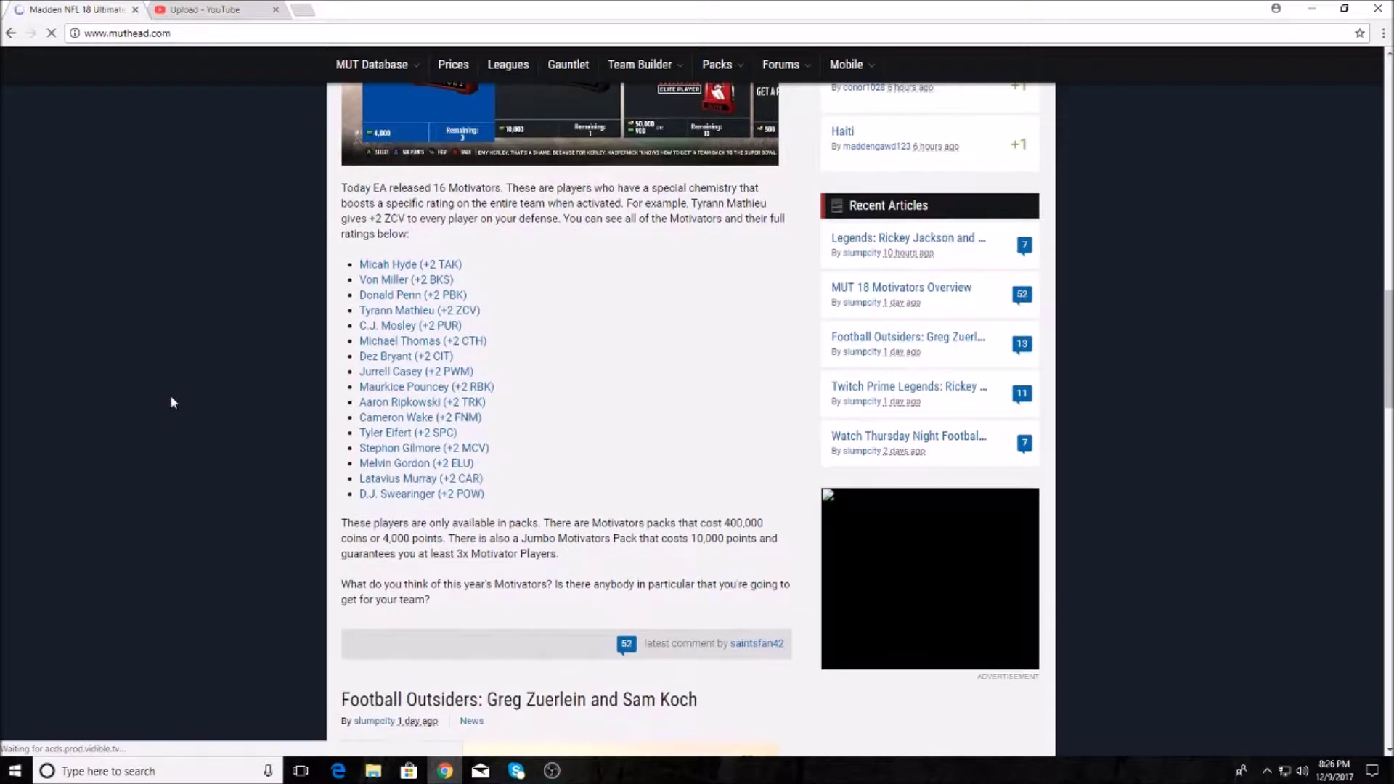
scroll(171, 402, "down", 4)
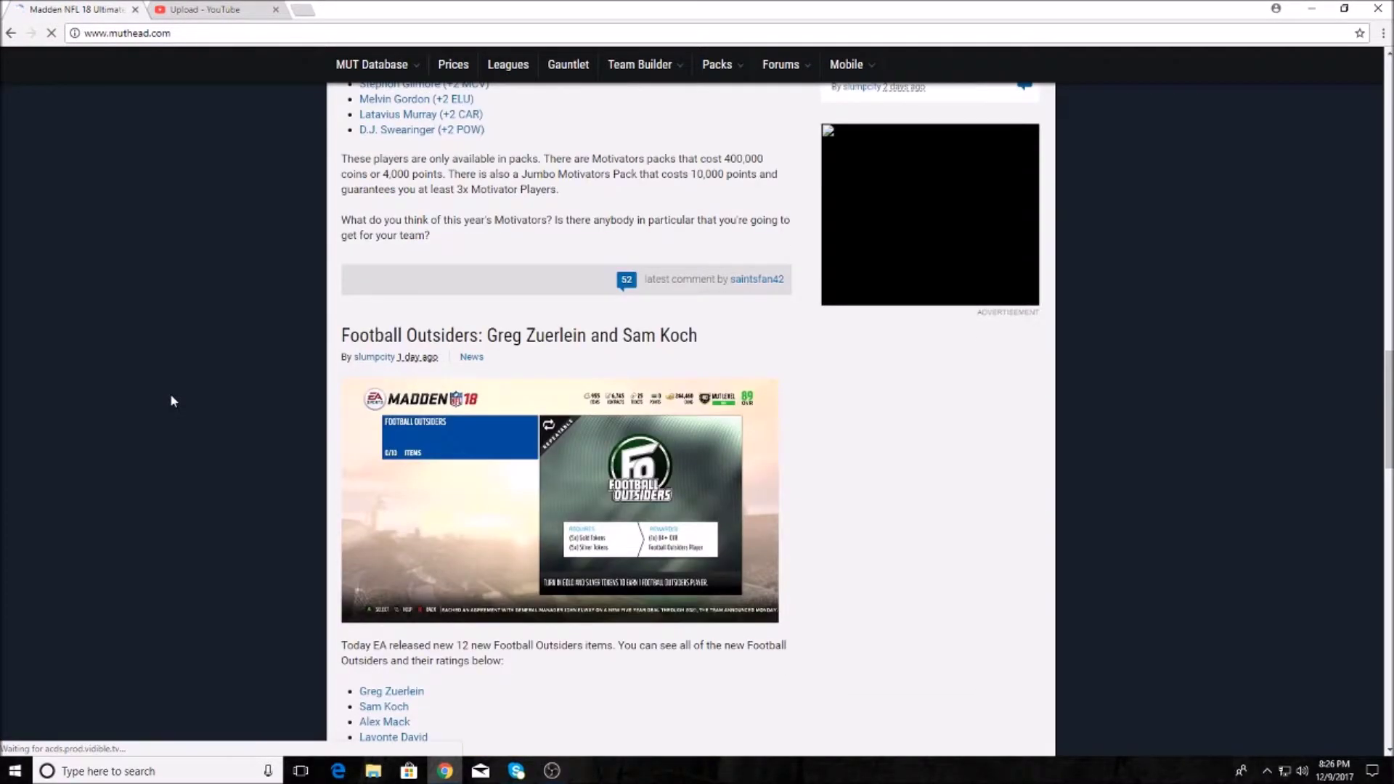
scroll(172, 403, "down", 3)
scroll(171, 402, "up", 1)
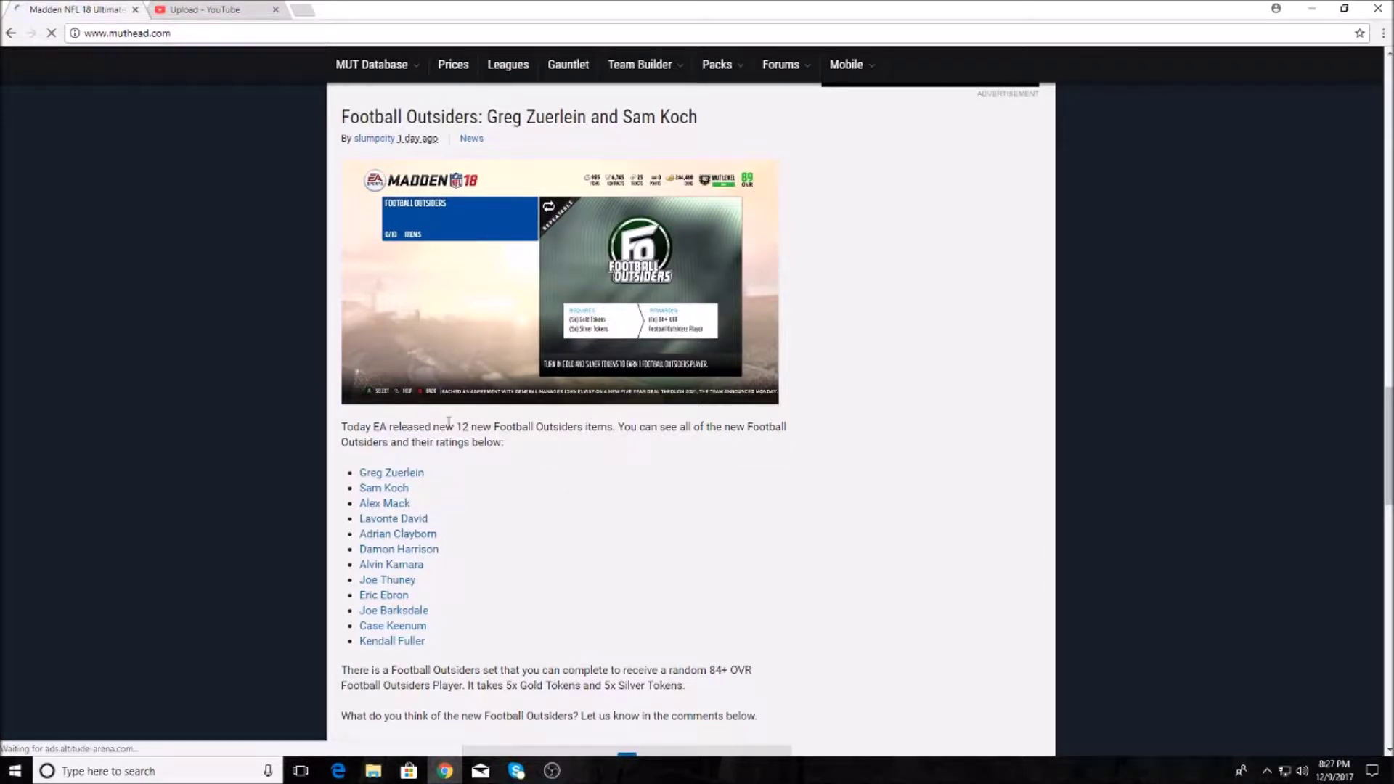
mouse_move(389, 564)
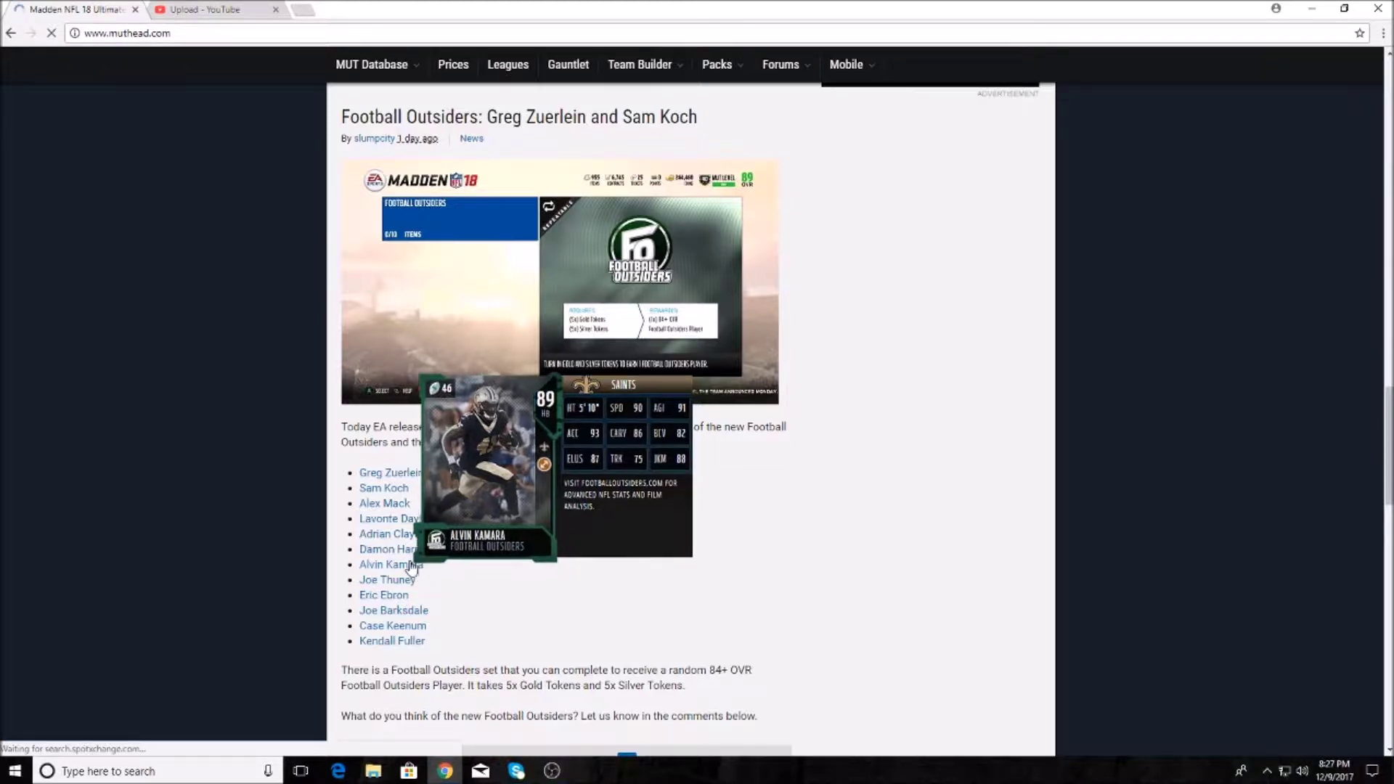
scroll(180, 288, "up", 1)
scroll(180, 289, "up", 1)
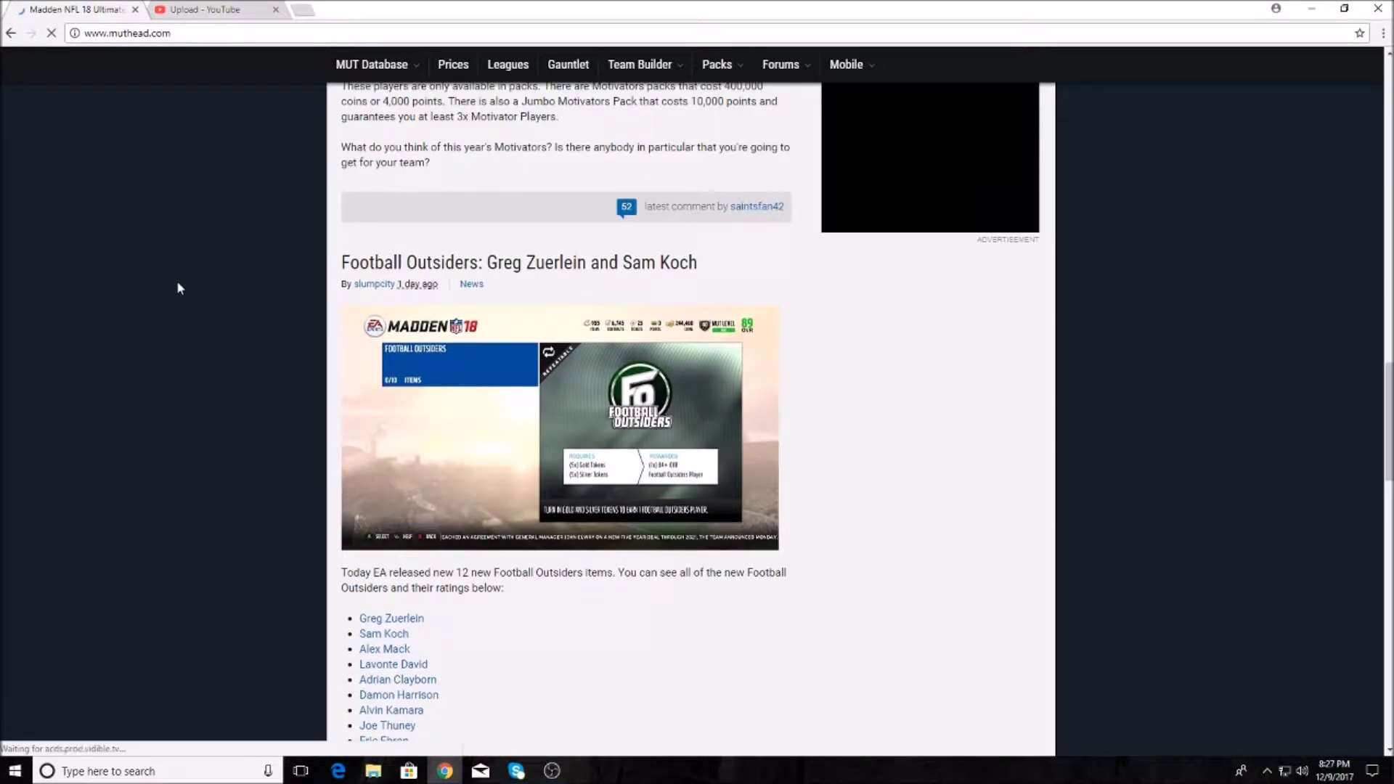
scroll(180, 288, "up", 2)
scroll(180, 287, "up", 1)
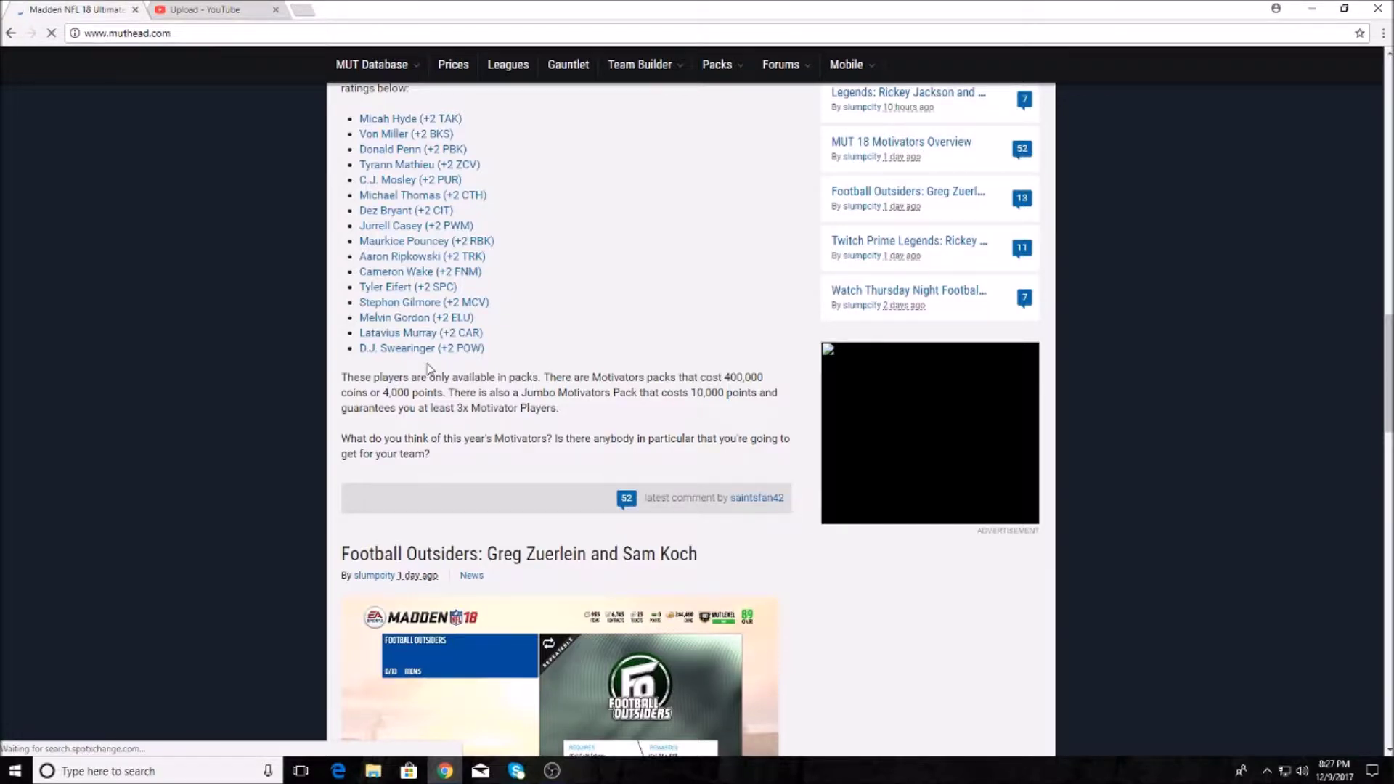
scroll(565, 421, "up", 2)
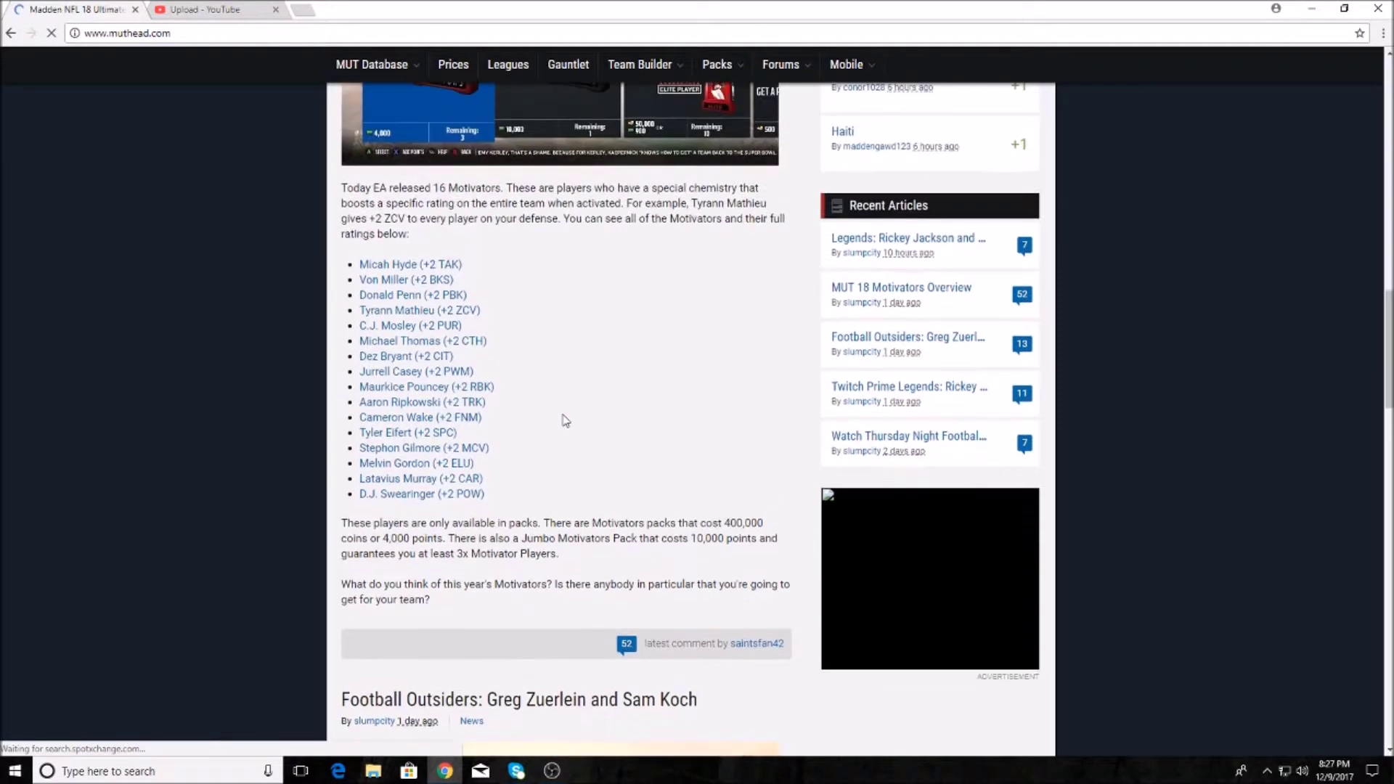
scroll(807, 572, "up", 2)
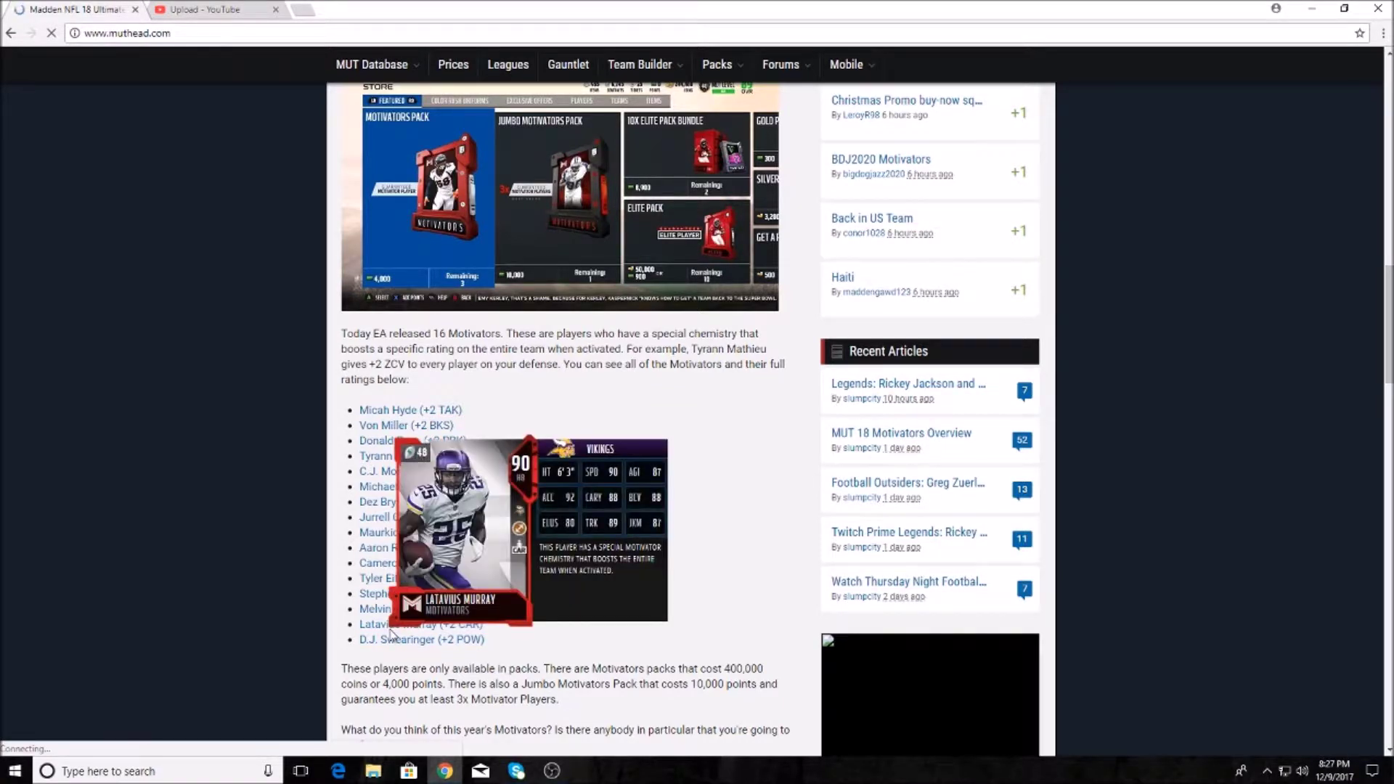
mouse_move(421, 478)
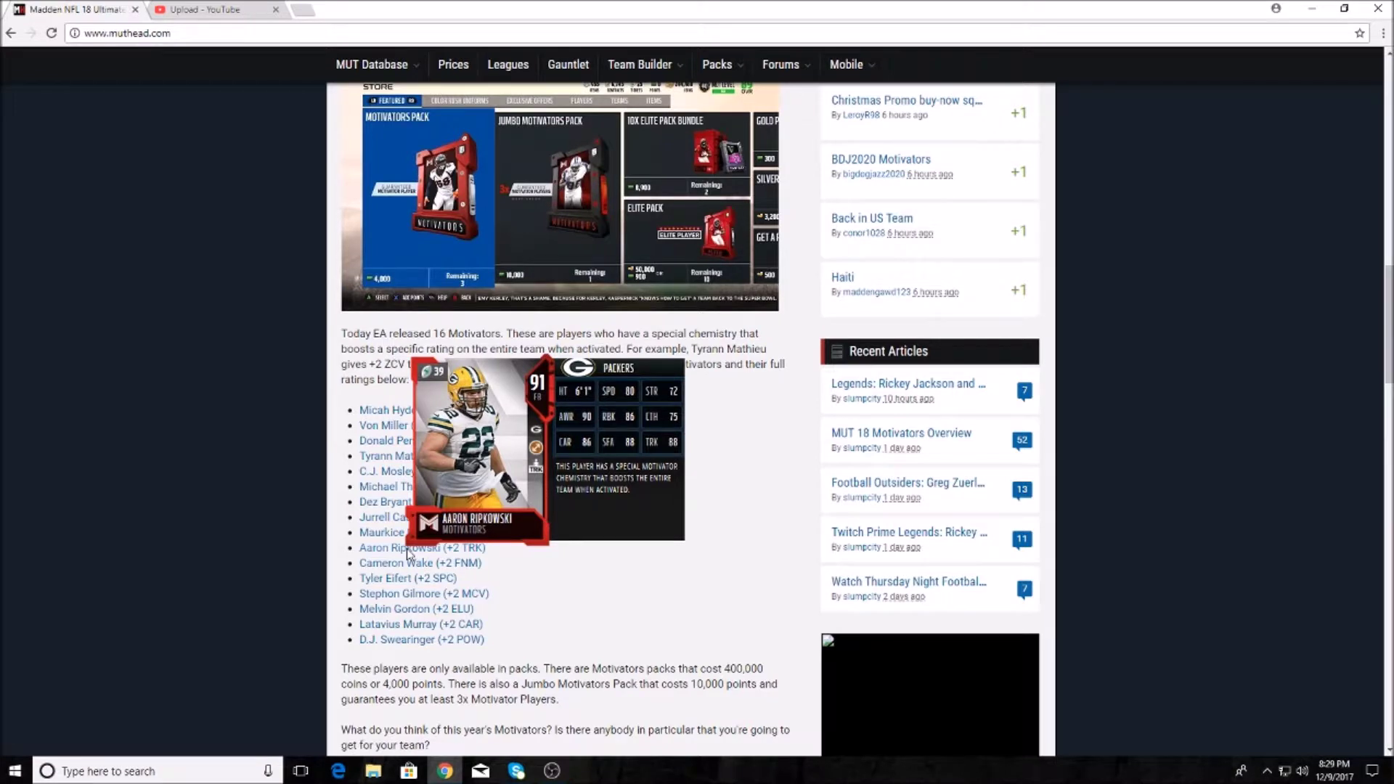
mouse_move(427, 387)
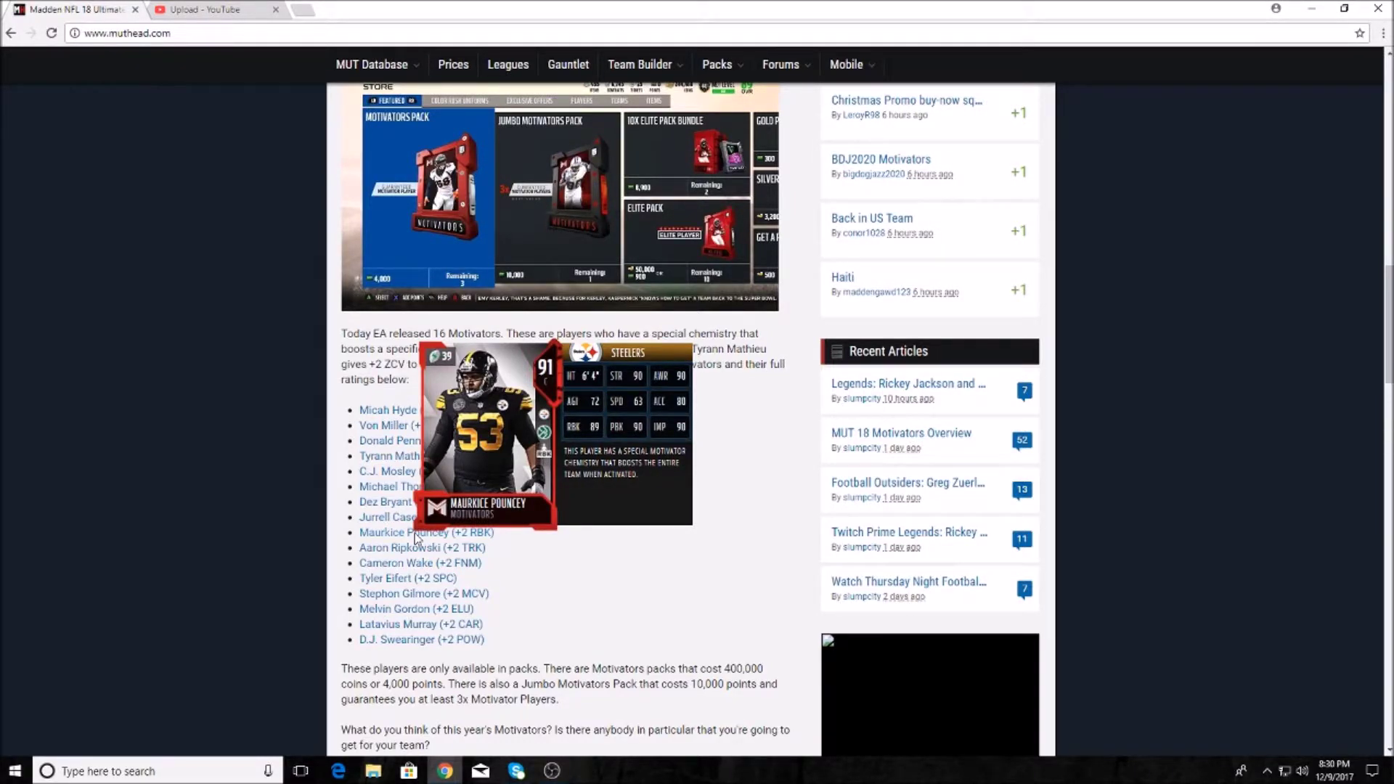
View Maurkice Pouncey's player page, return to the article, then open Michael Thomas's Saints card page.
left_click(415, 536)
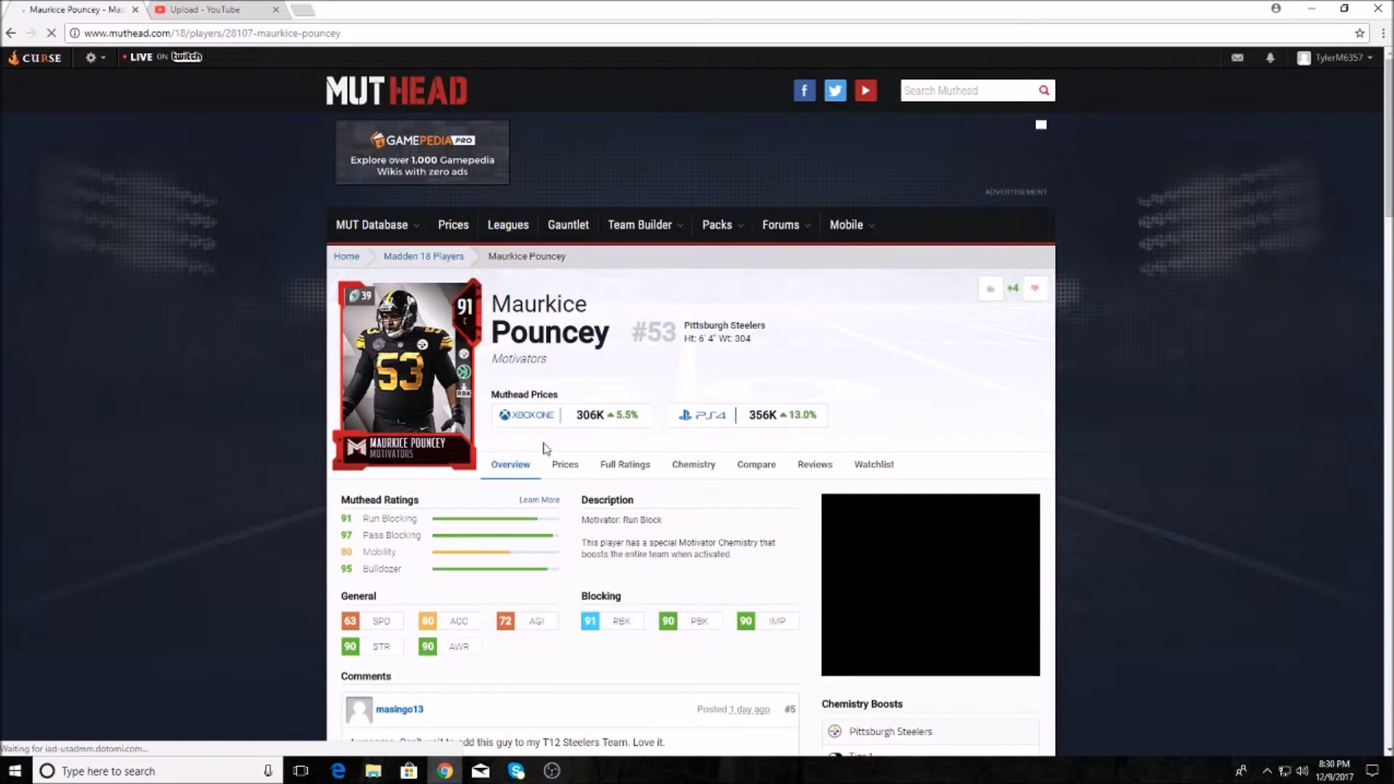
left_click(10, 34)
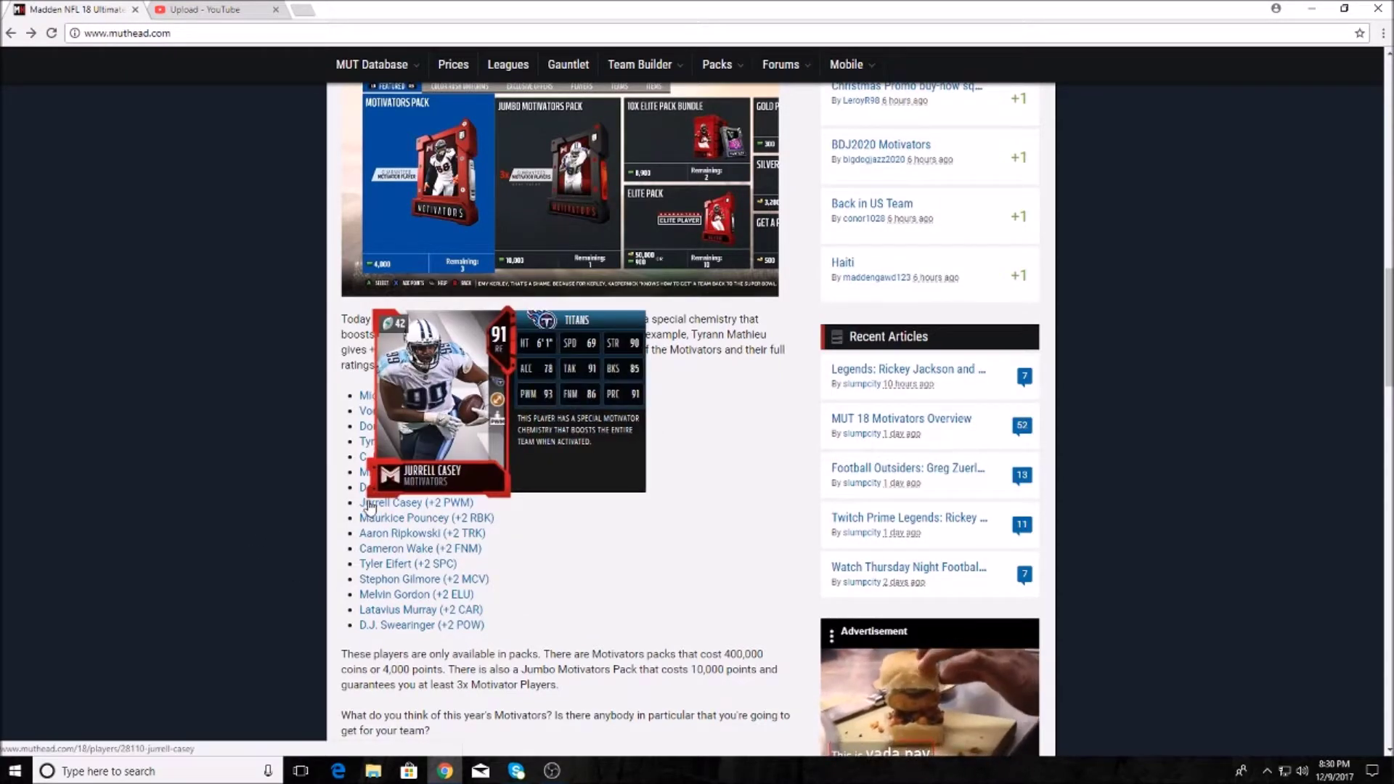
mouse_move(387, 503)
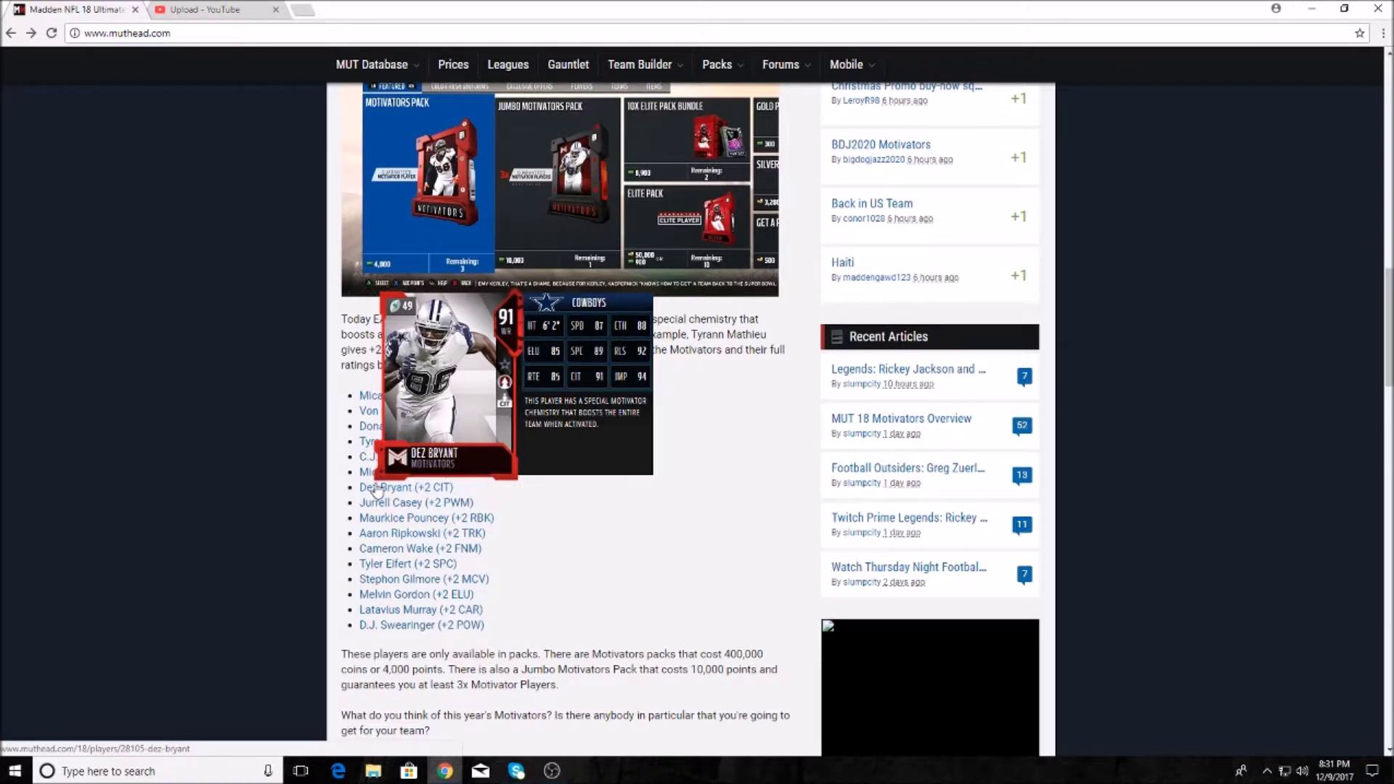
mouse_move(404, 472)
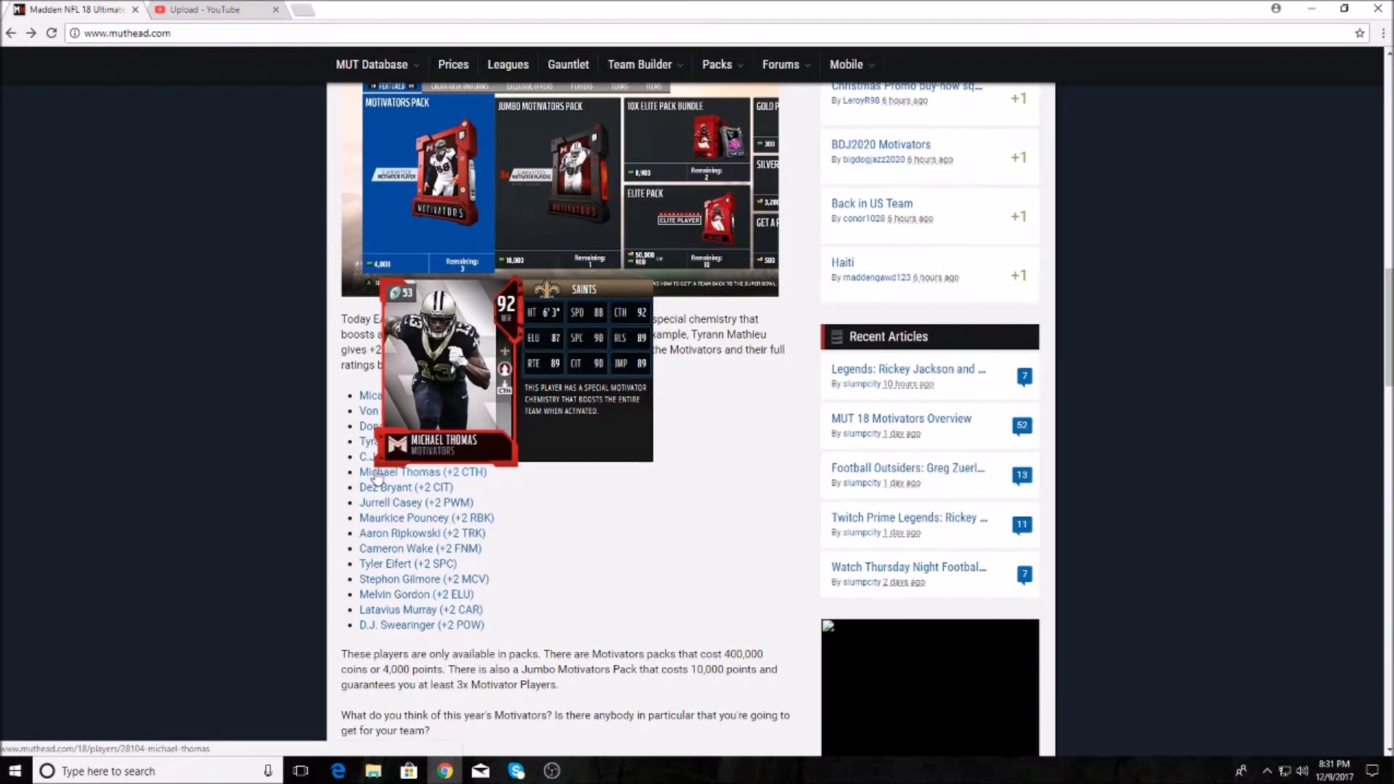
left_click(376, 476)
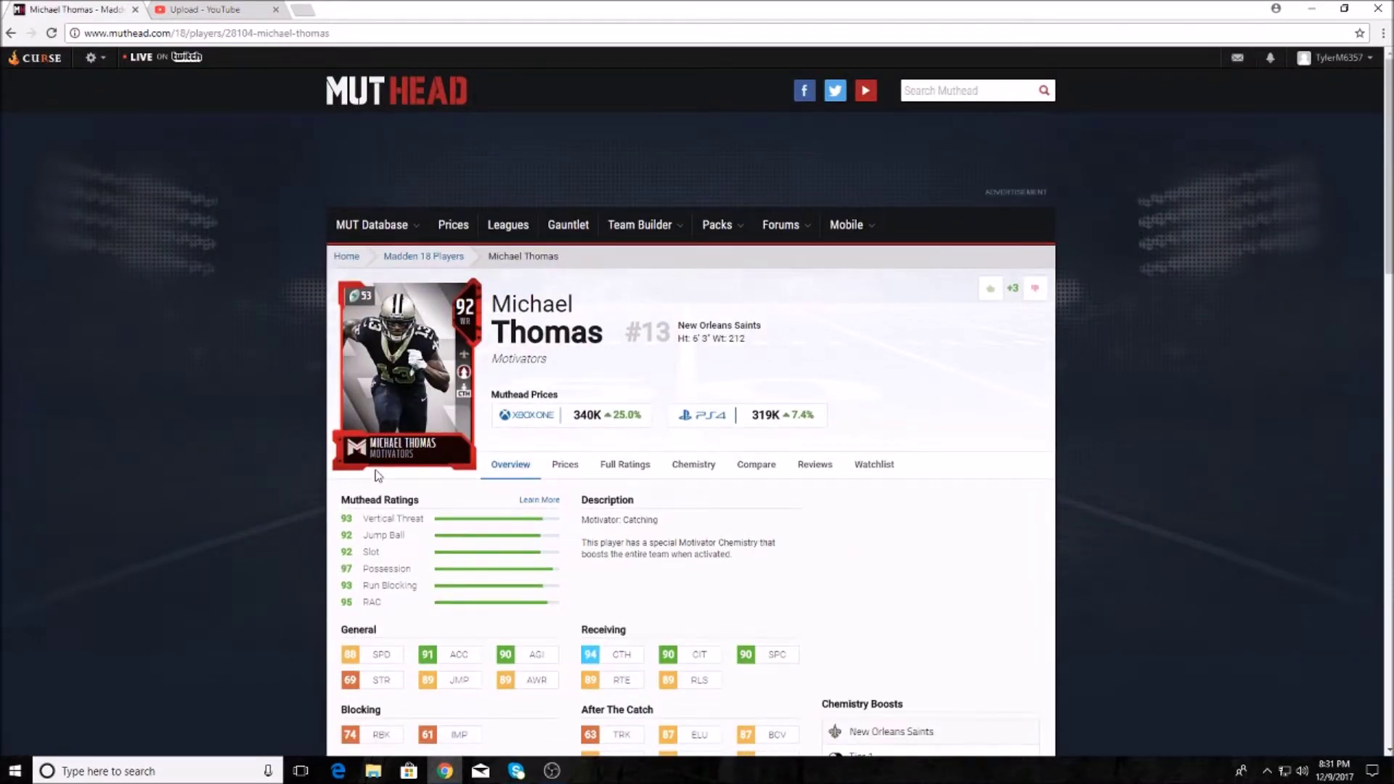
Leave Michael Thomas's player page and return to the Motivators article.
left_click(10, 33)
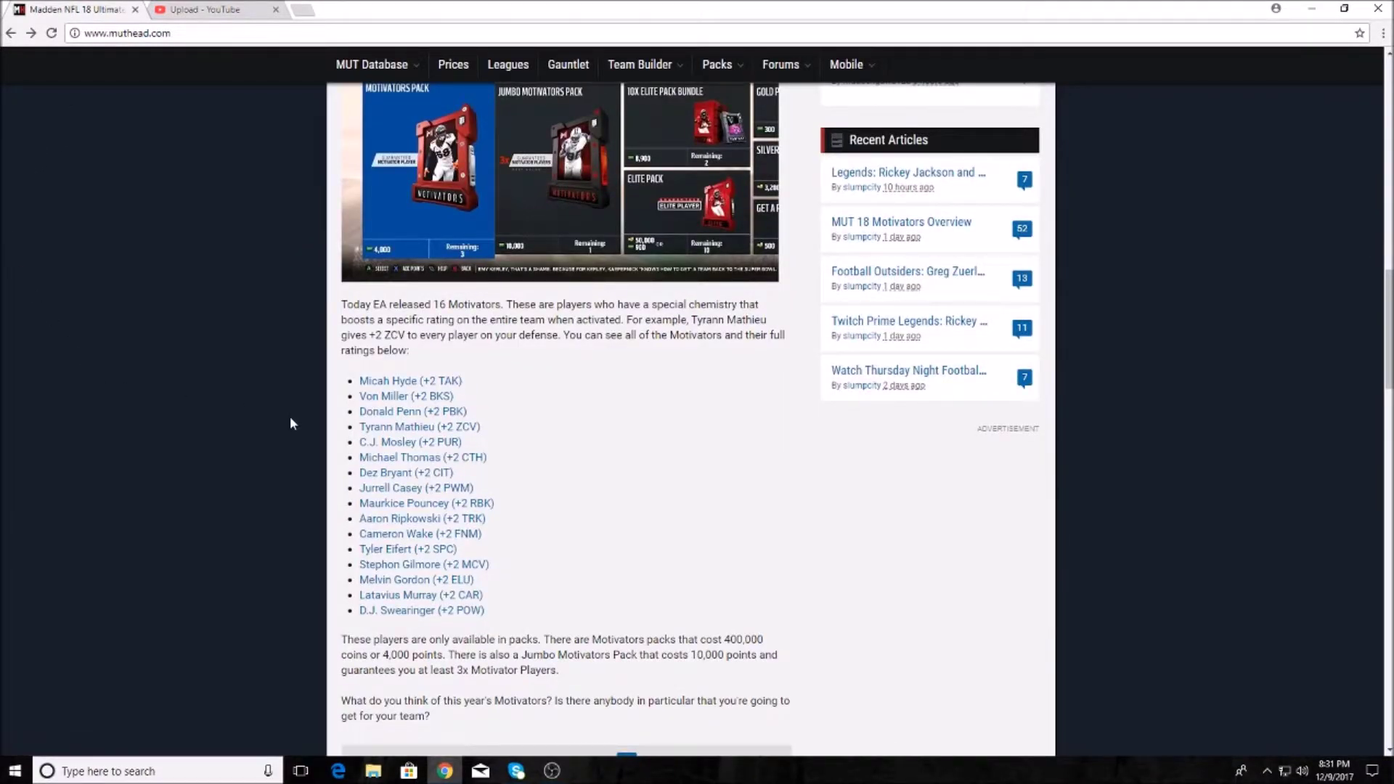
mouse_move(409, 443)
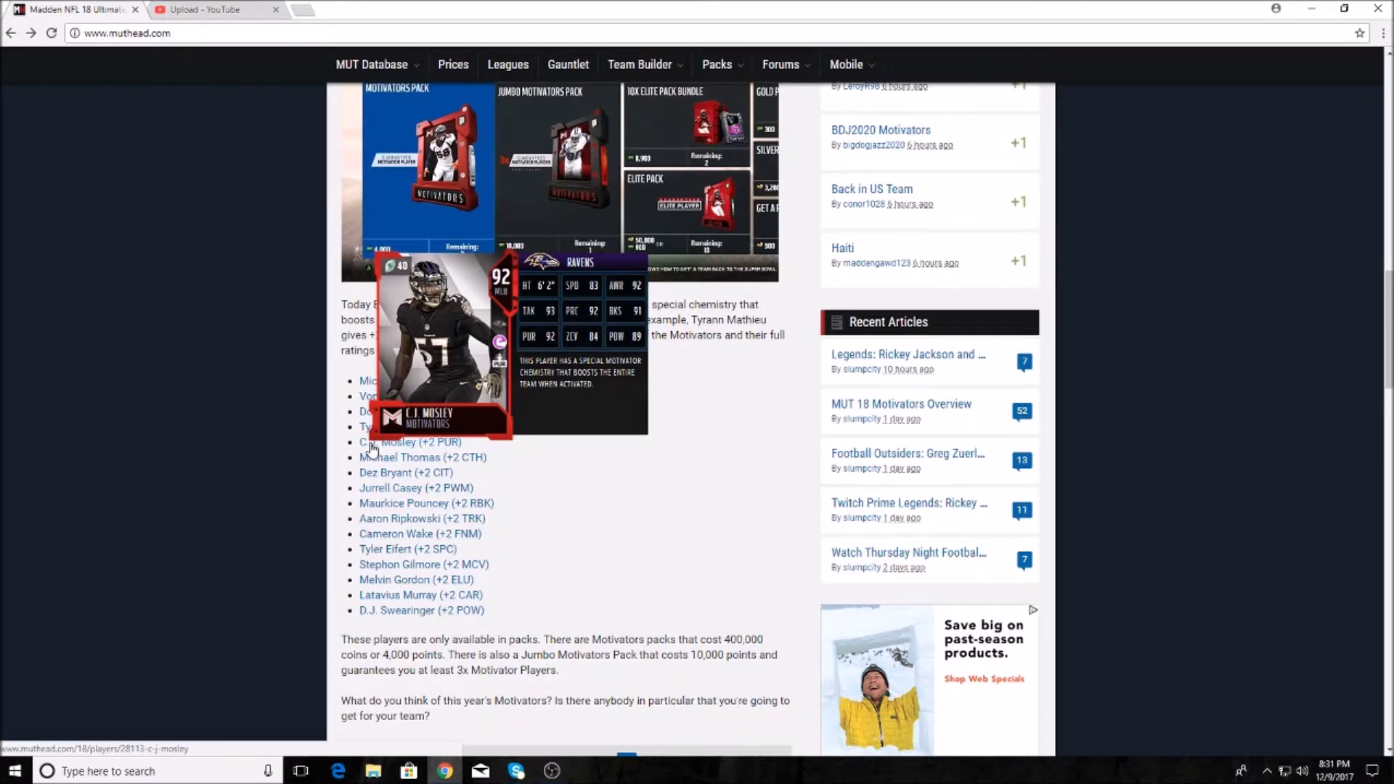
Open C.J. Mosley's Ravens player page, then return to the Motivators article.
left_click(370, 445)
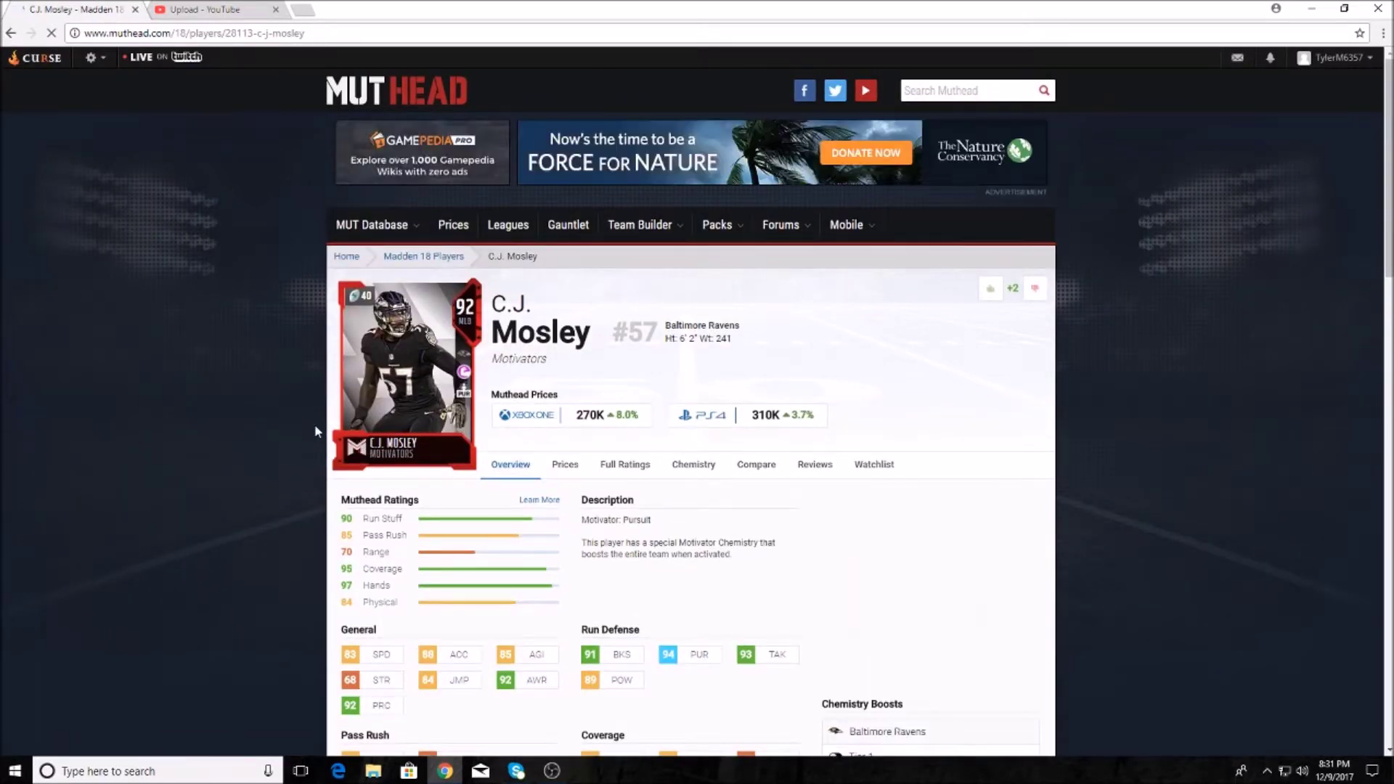
left_click(11, 33)
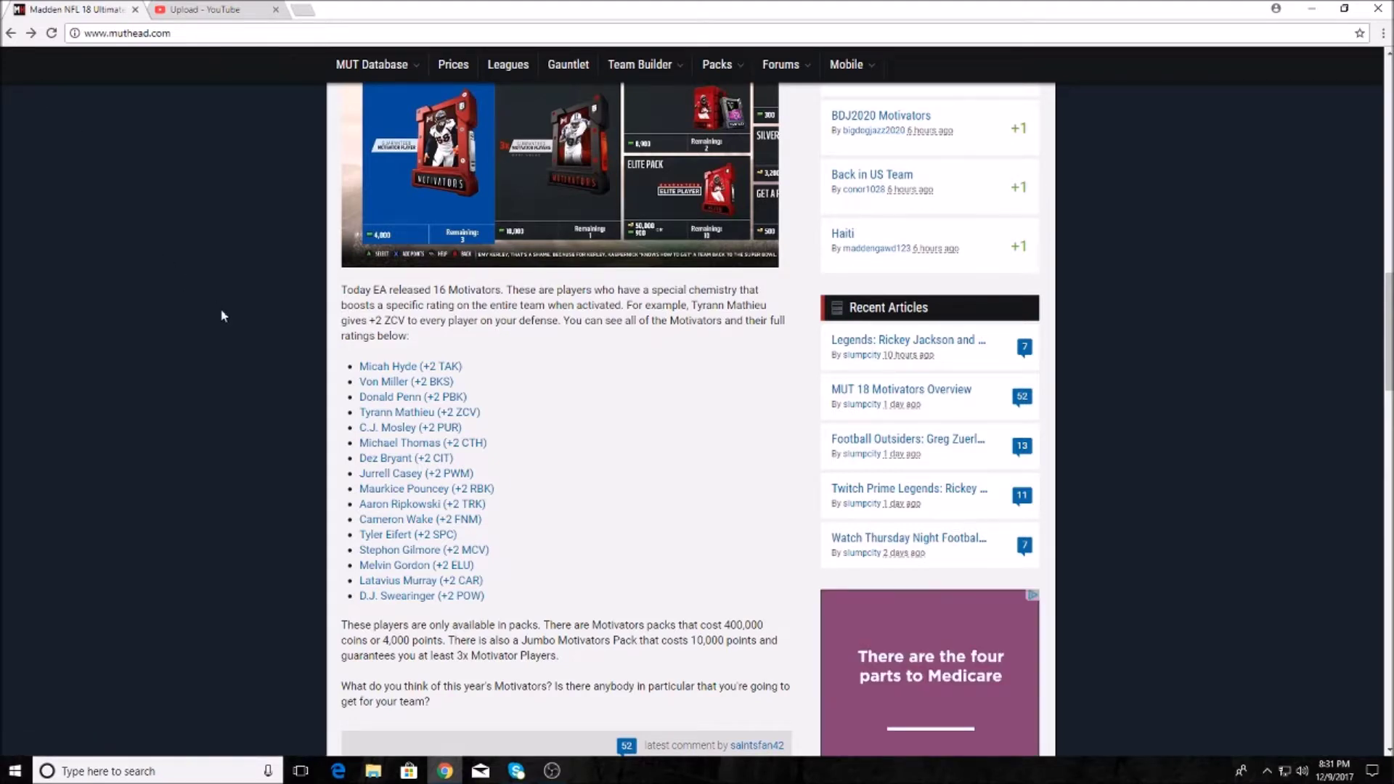
mouse_move(420, 411)
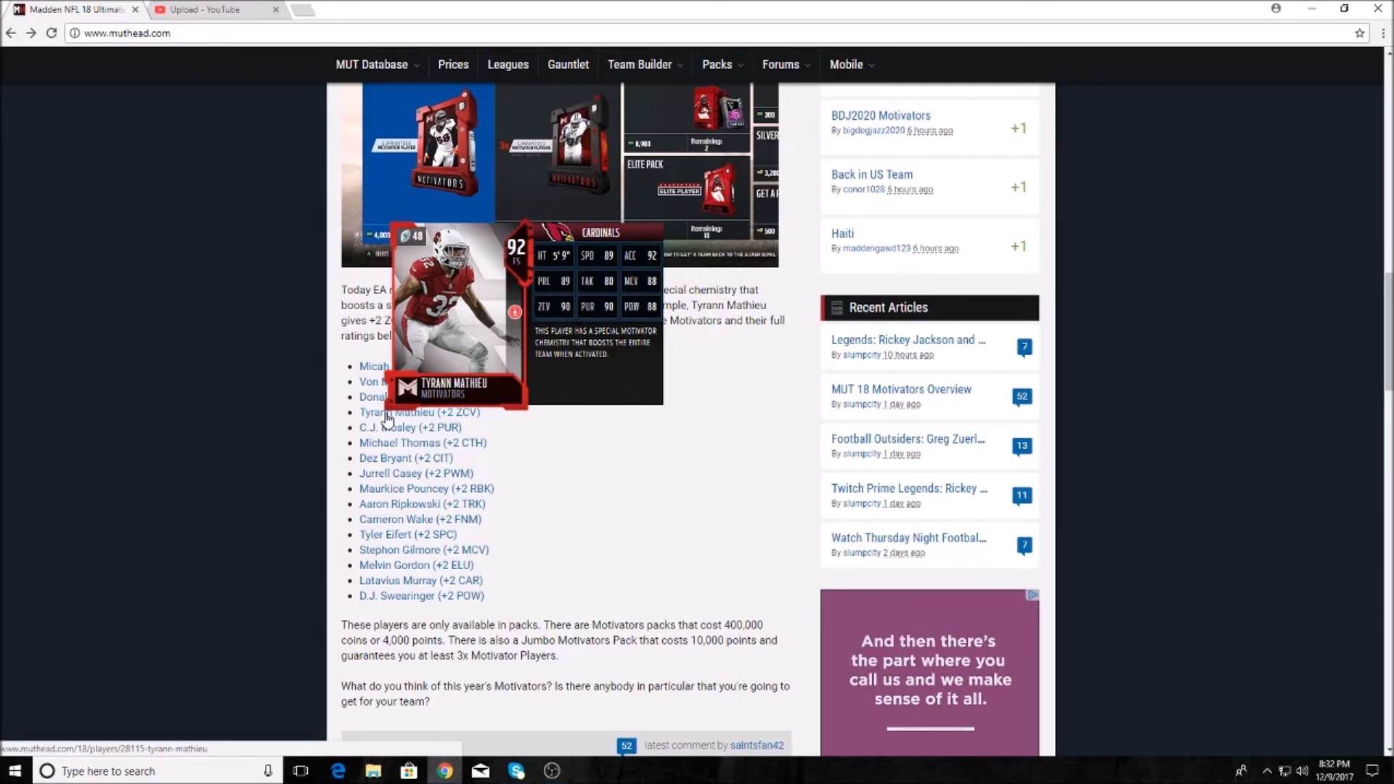
Open and look over Tyrann Mathieu's Cardinals player page, then return to the article.
left_click(386, 419)
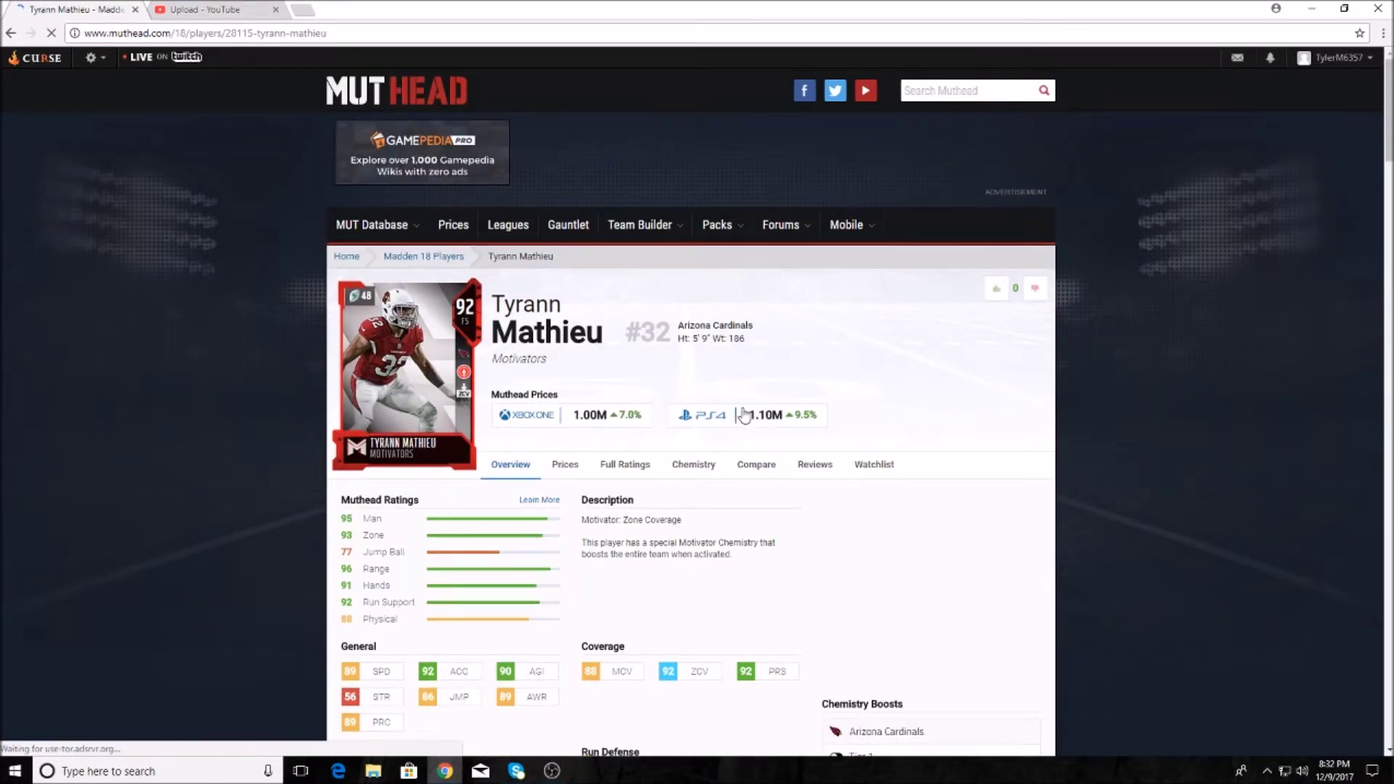
scroll(643, 510, "down", 2)
scroll(644, 509, "down", 1)
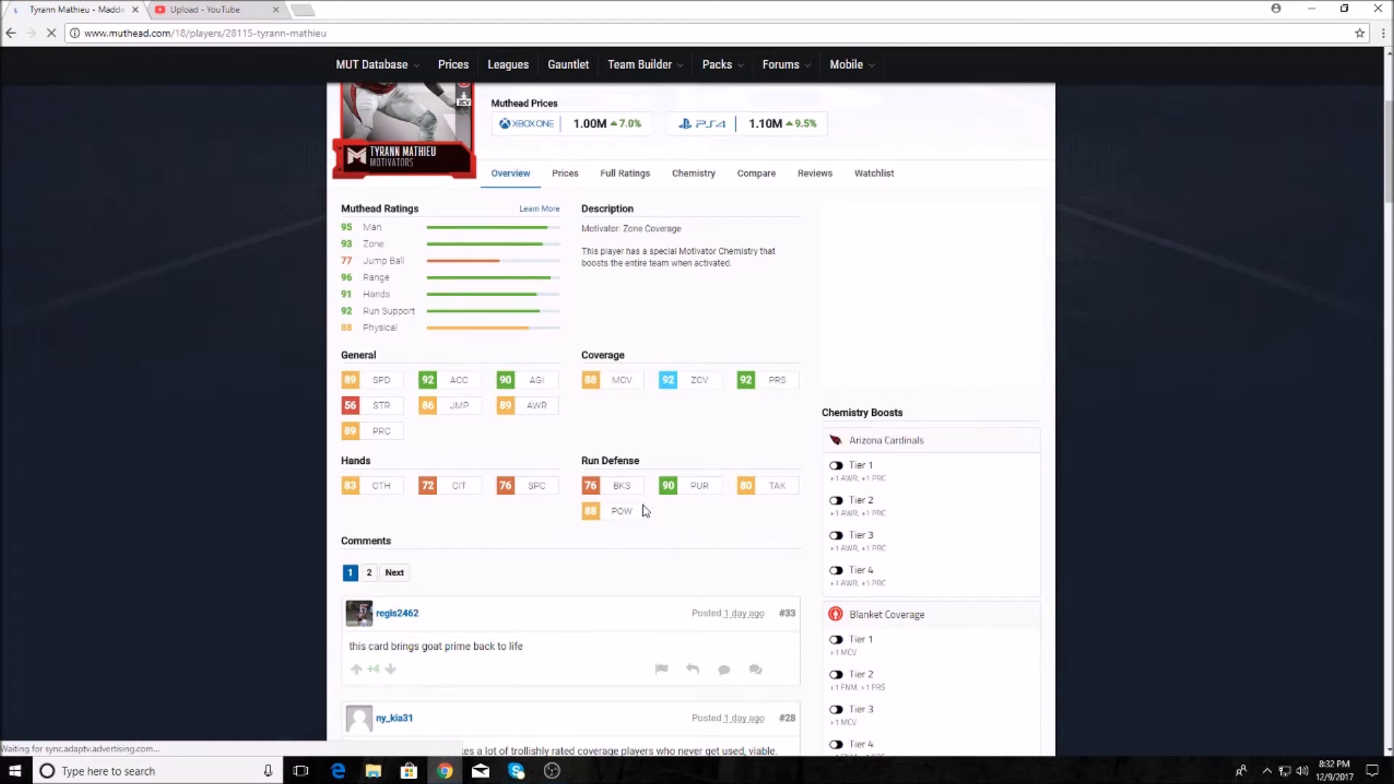
scroll(647, 517, "down", 1)
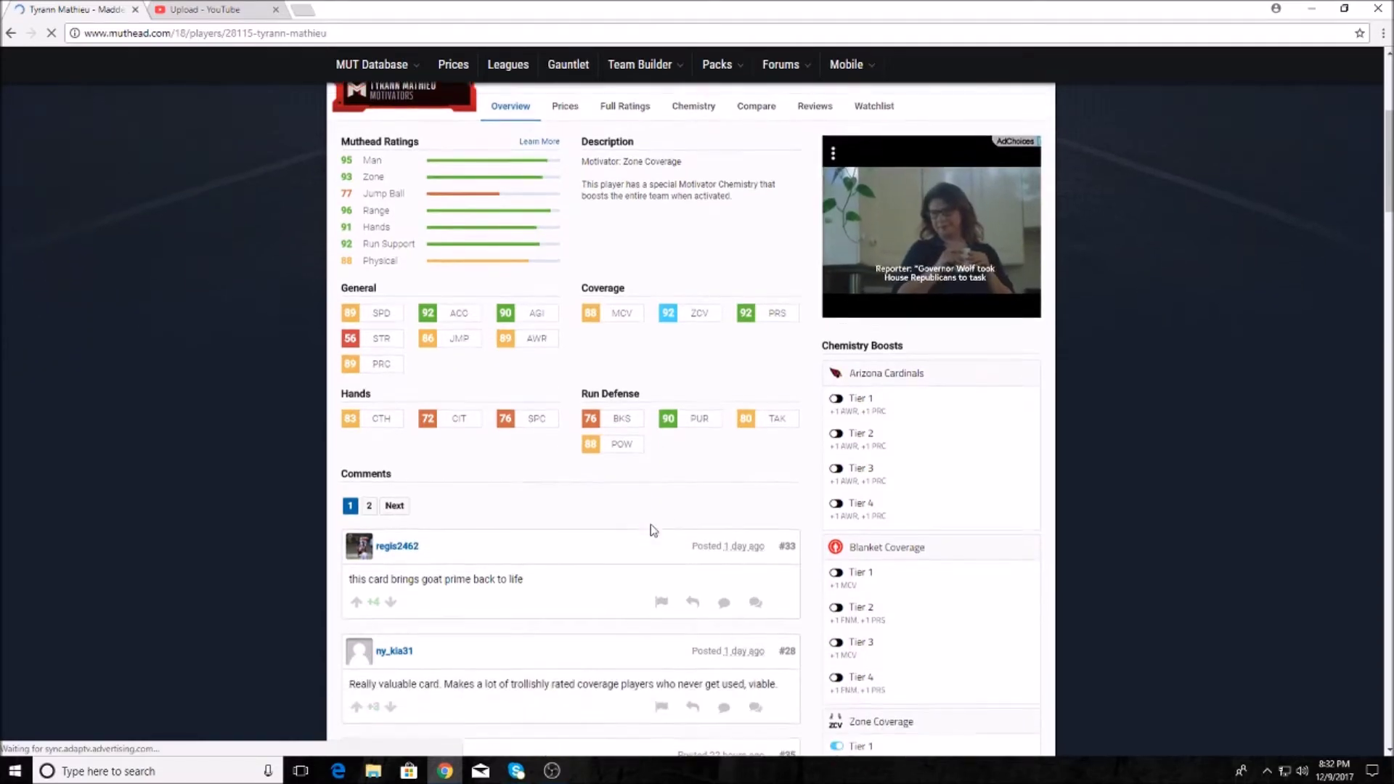
scroll(589, 512, "up", 3)
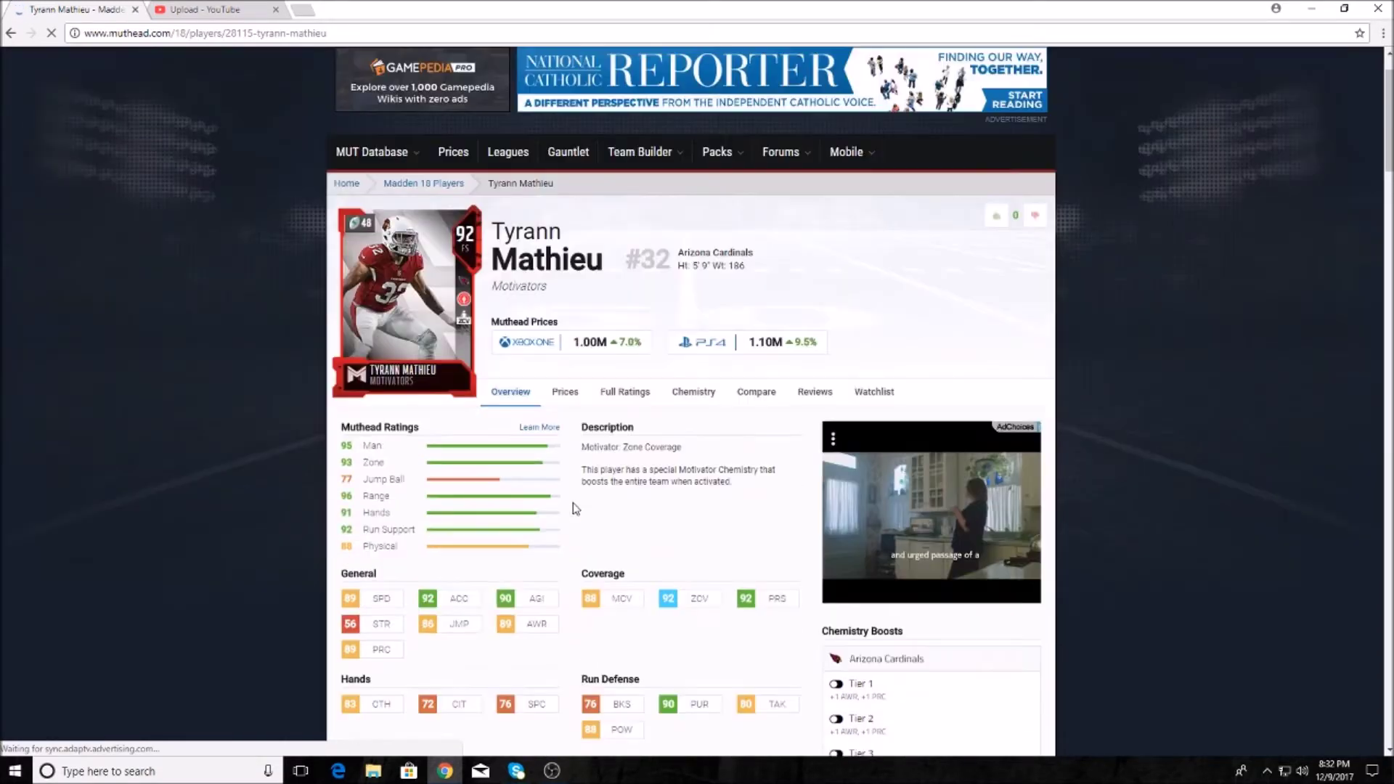
left_click(10, 34)
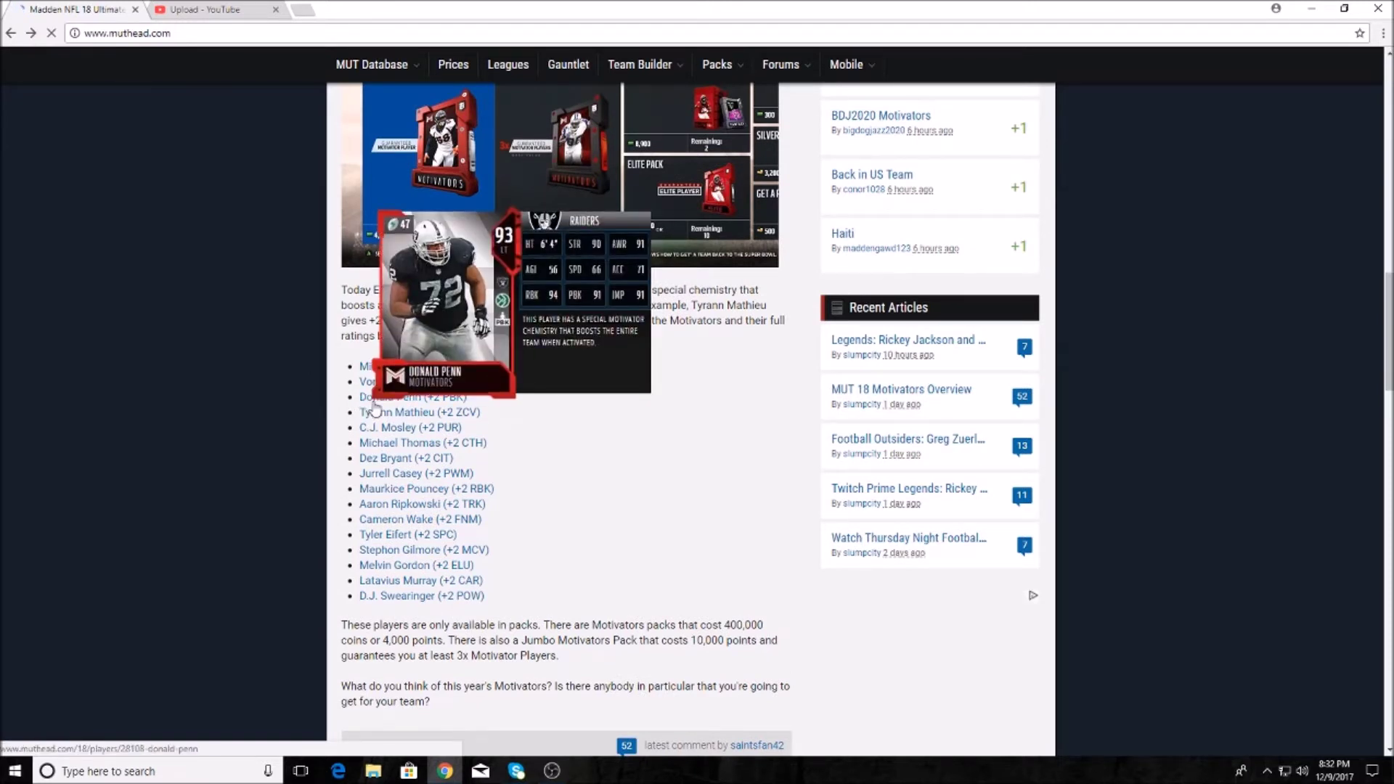
mouse_move(412, 397)
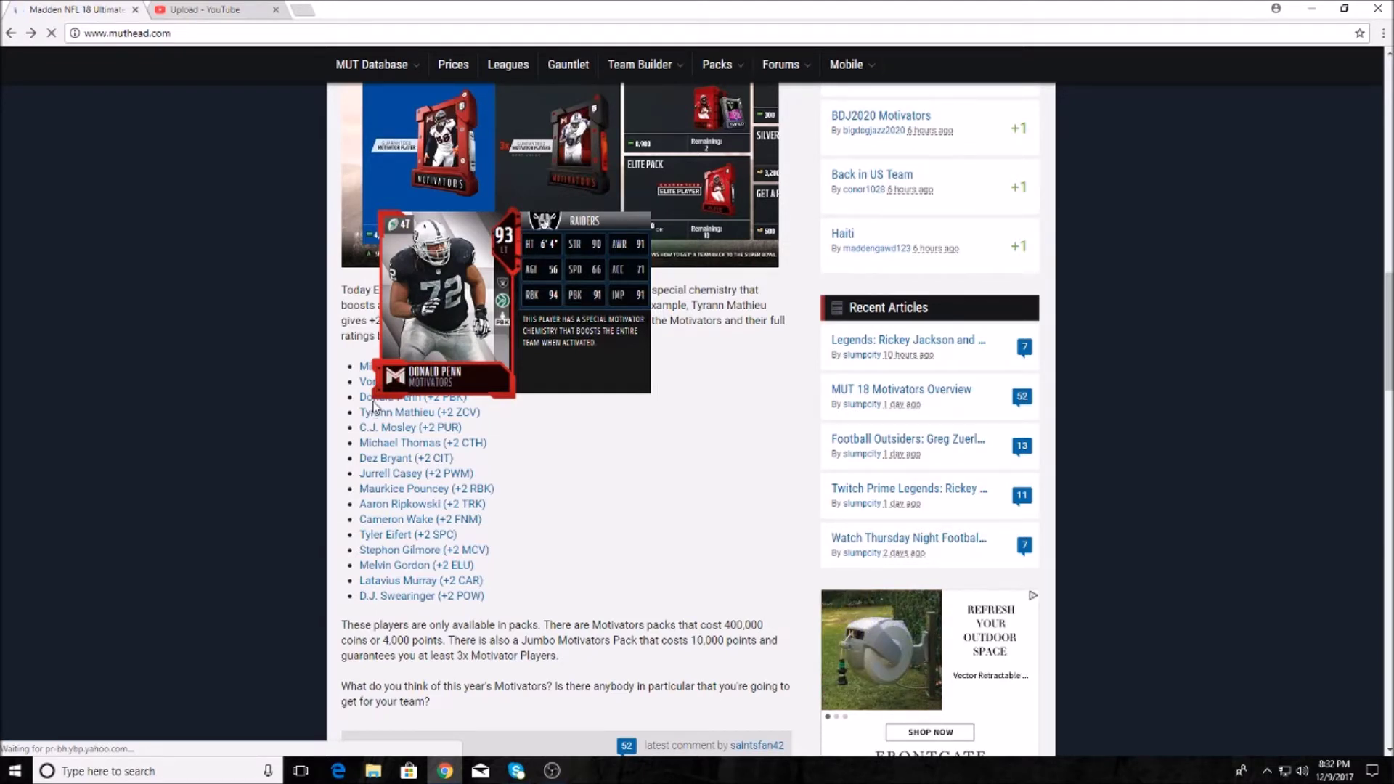
Open Donald Penn's Raiders page (493K Xbox One, 474K PS4), then return to the article.
left_click(374, 399)
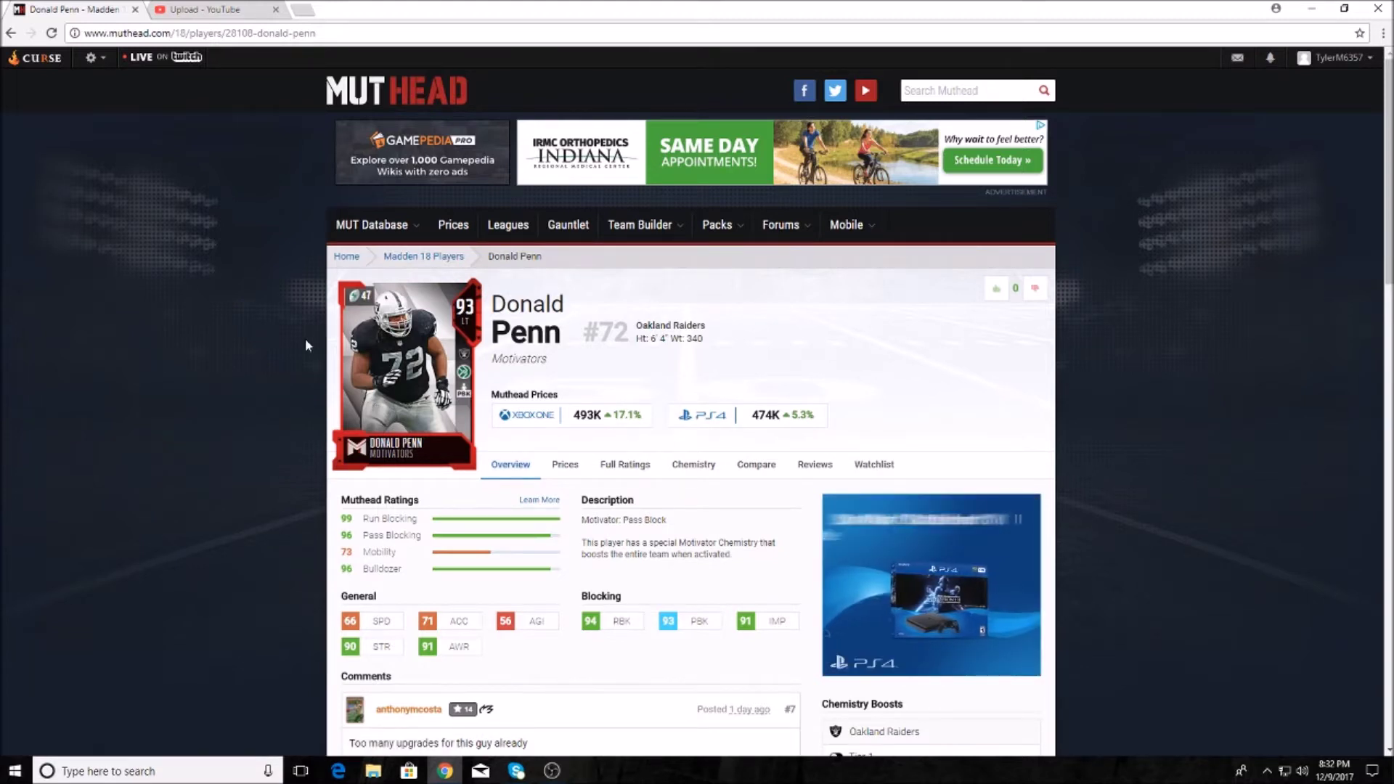
left_click(11, 33)
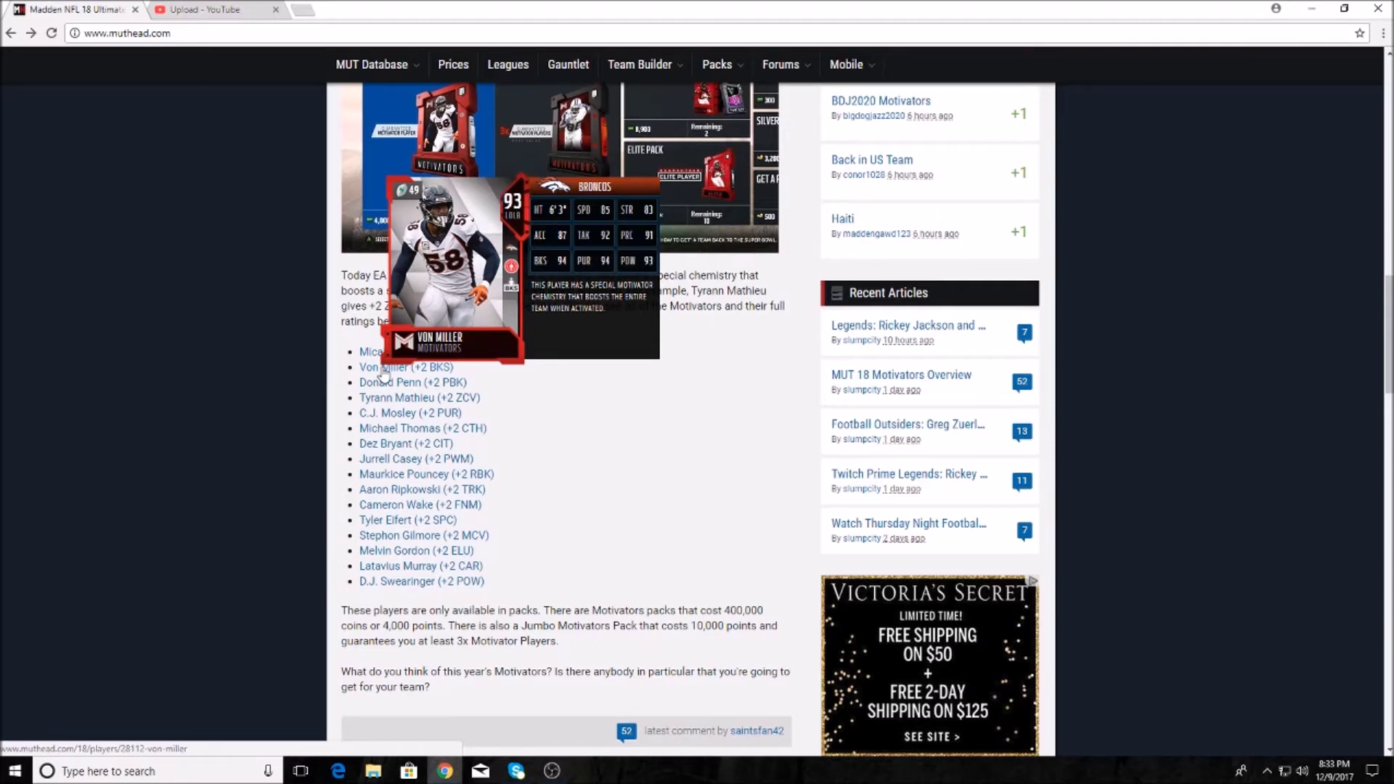
Open Von Miller's Broncos player page, then return to the Motivators article.
left_click(384, 373)
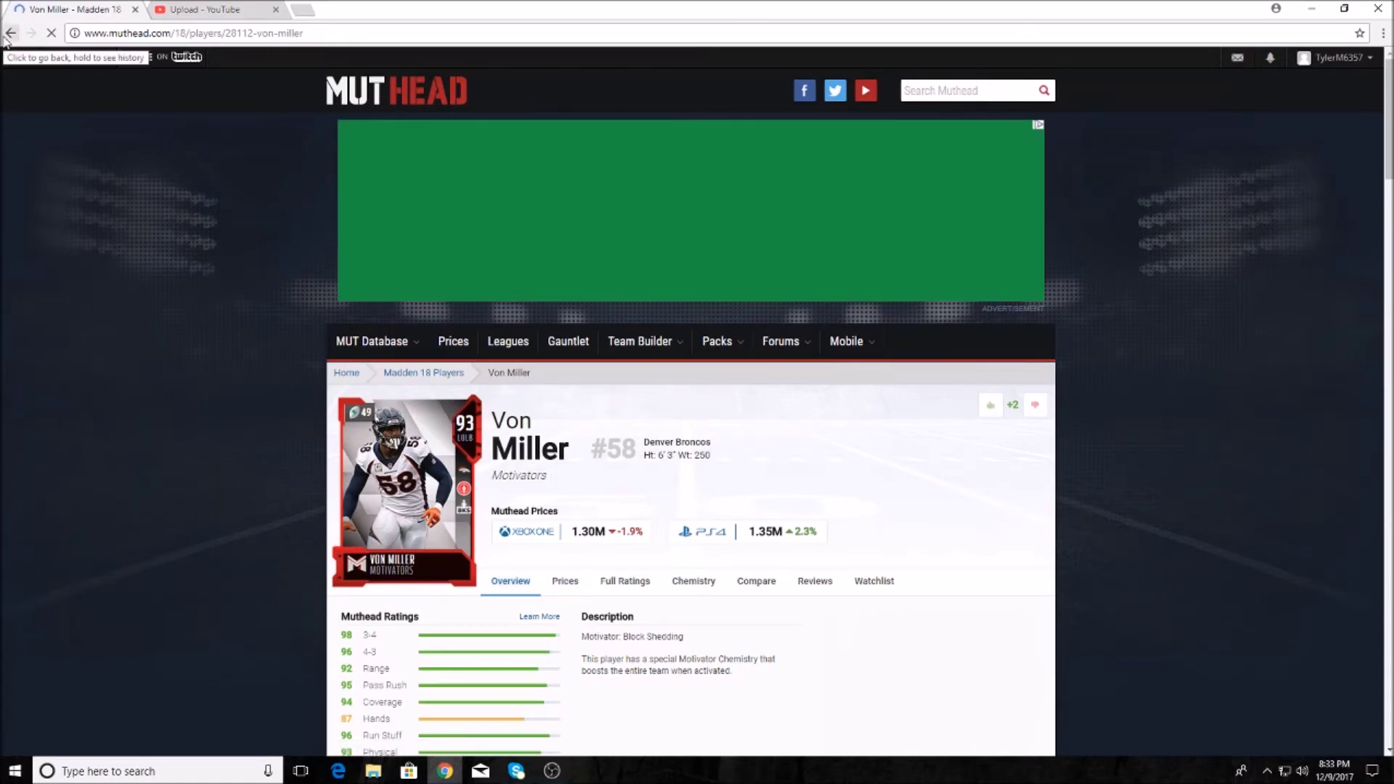
left_click(9, 33)
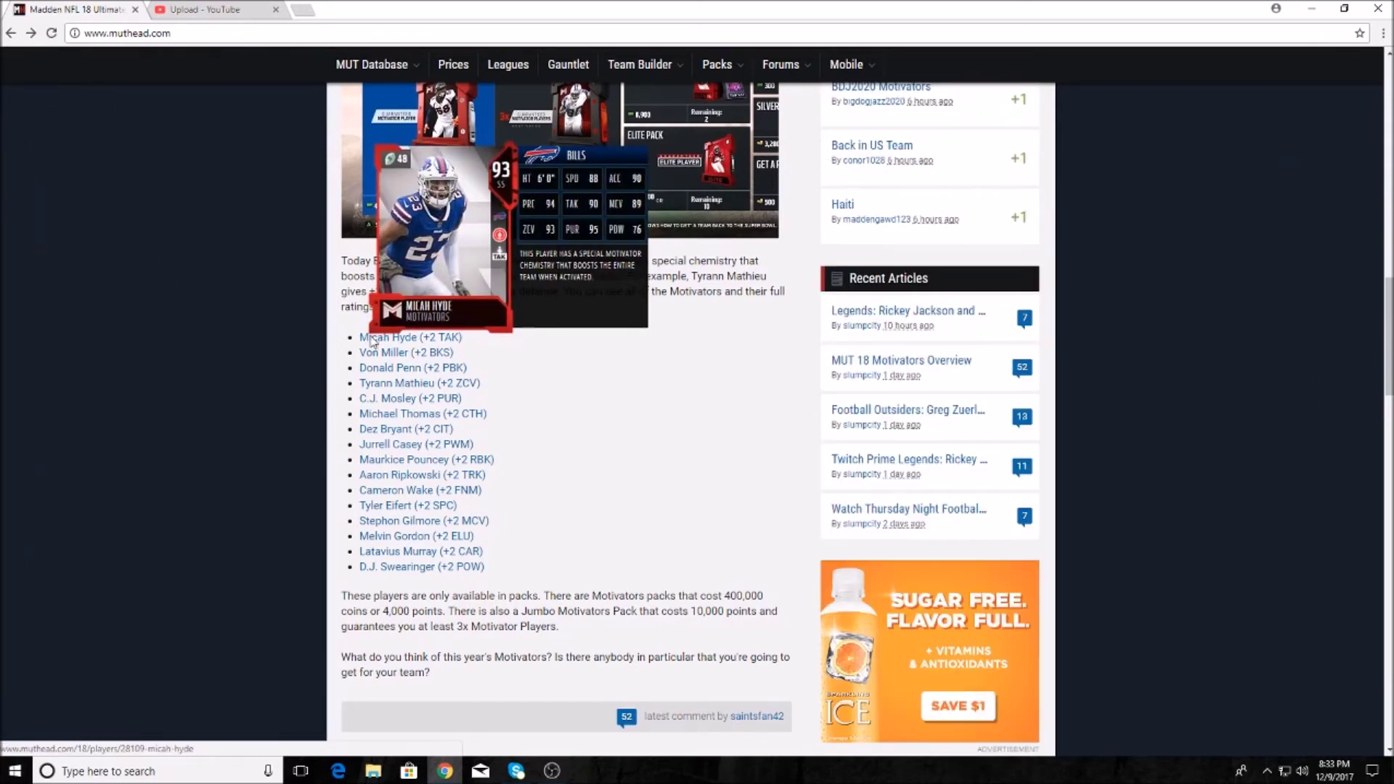
Open Micah Hyde's Bills page (489K Xbox One, 515K PS4), then return to the article.
mouse_move(409, 337)
left_click(370, 339)
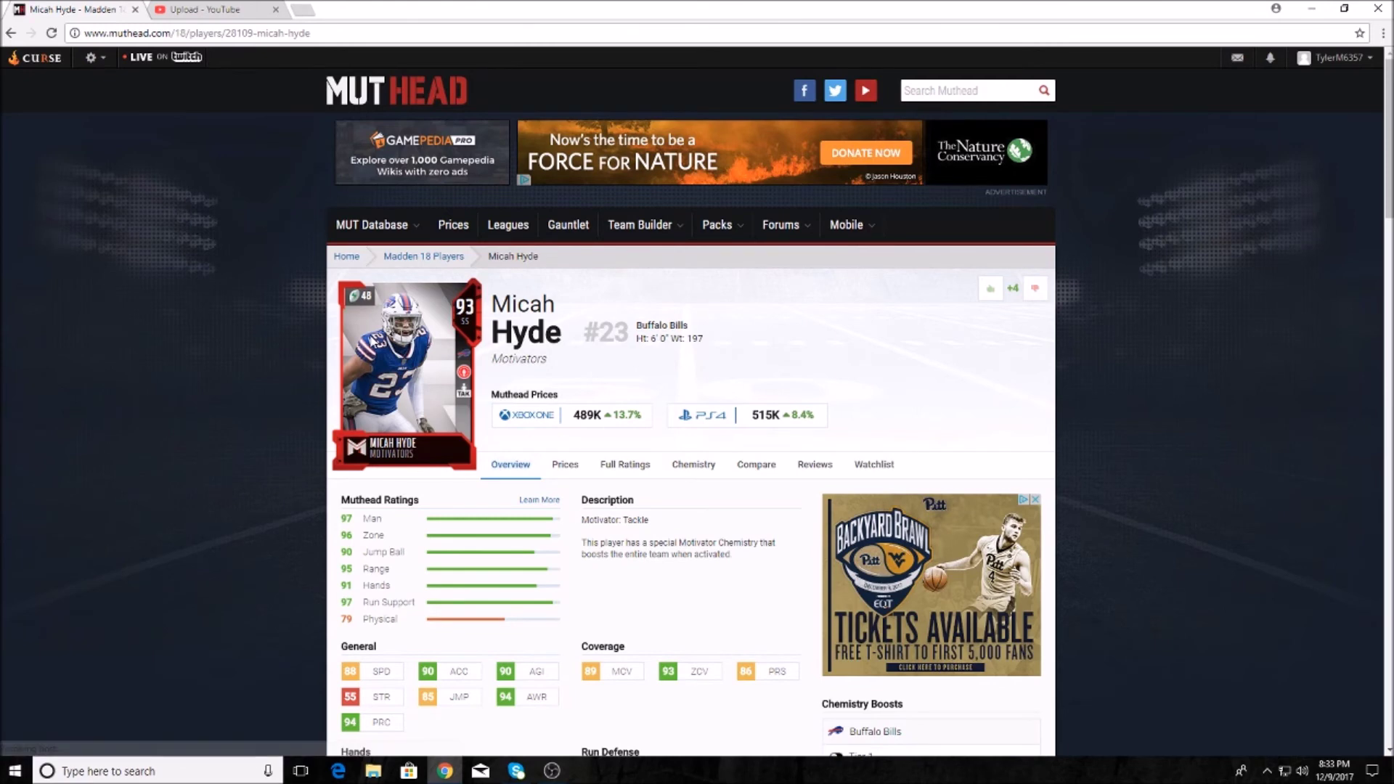
scroll(372, 342, "down", 1)
scroll(371, 342, "down", 1)
scroll(372, 342, "up", 1)
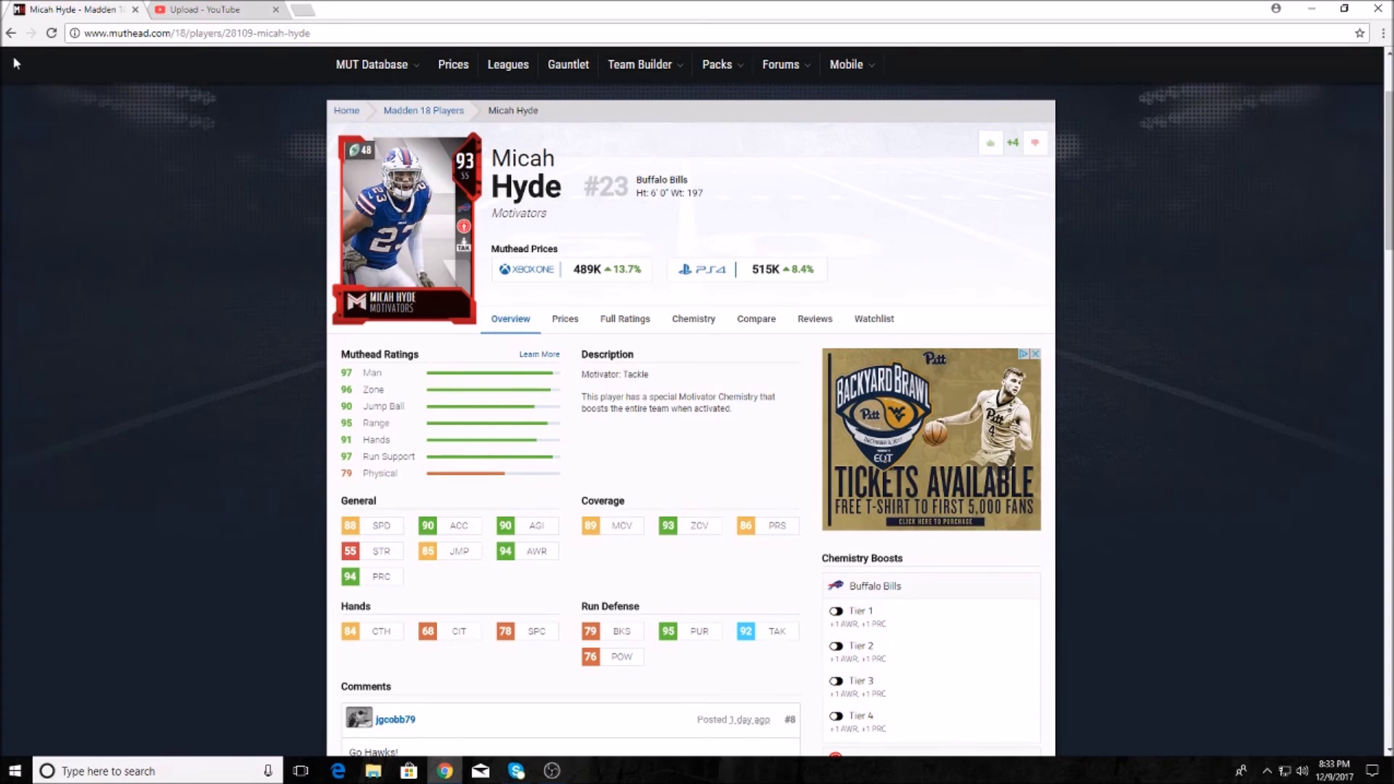
left_click(10, 35)
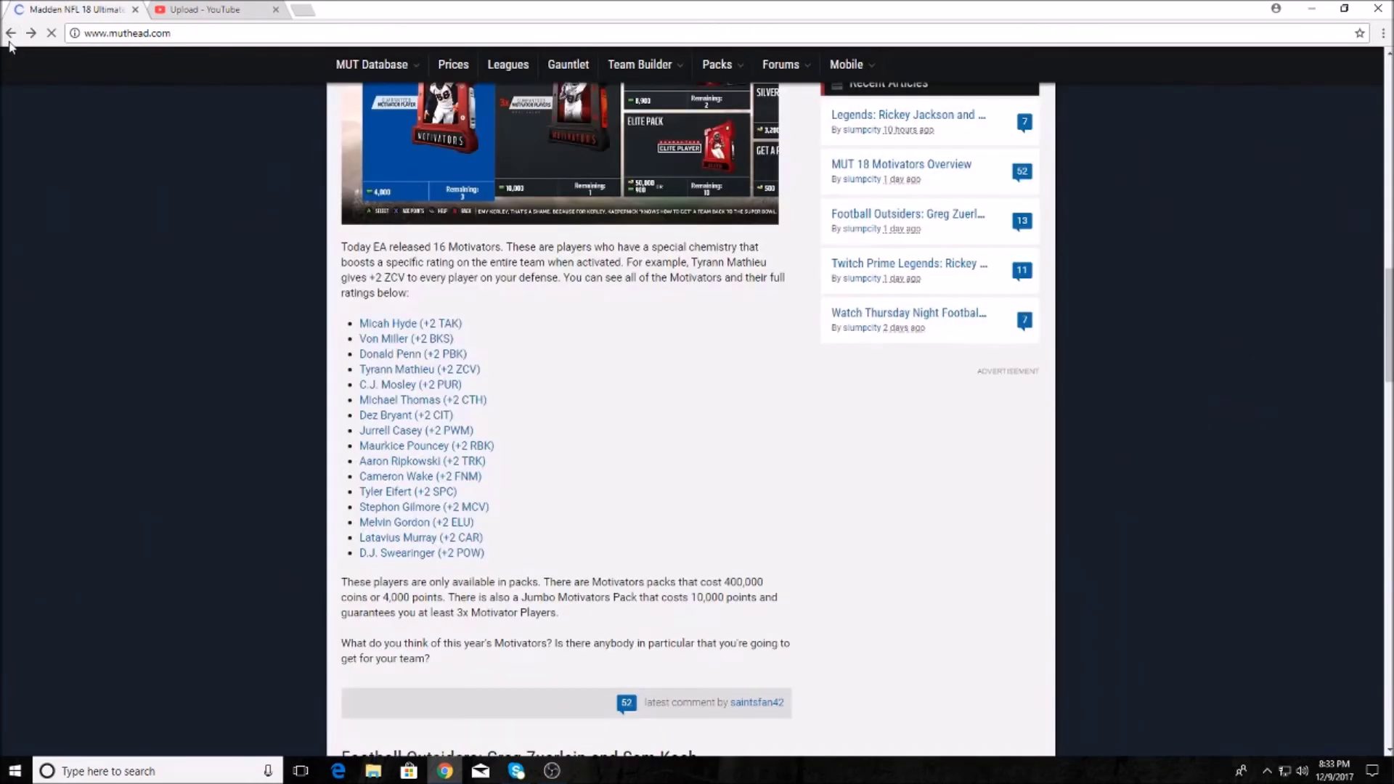